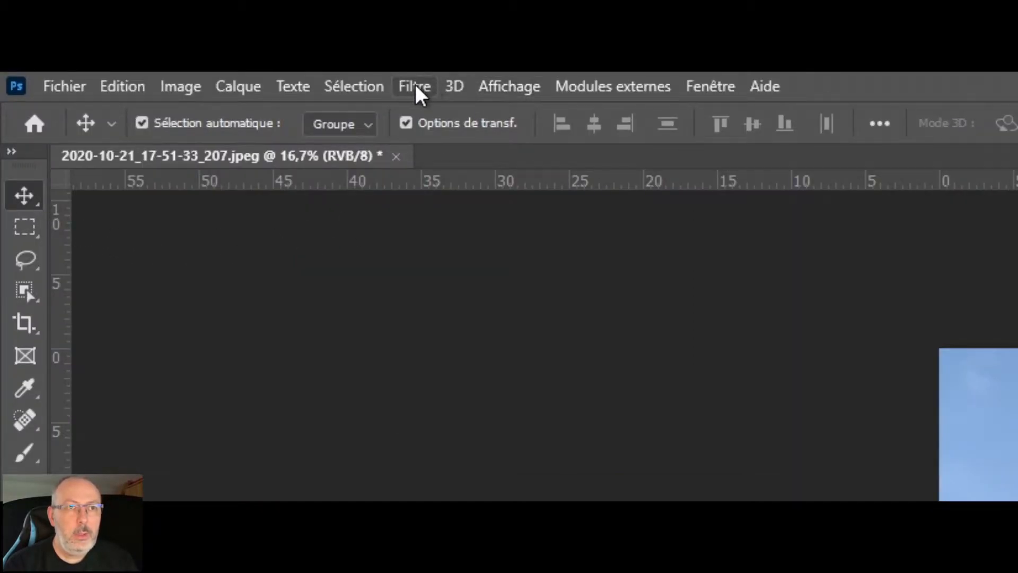
Open Neural Filters on the photo and enable the Lissage de la peau filter
click(419, 92)
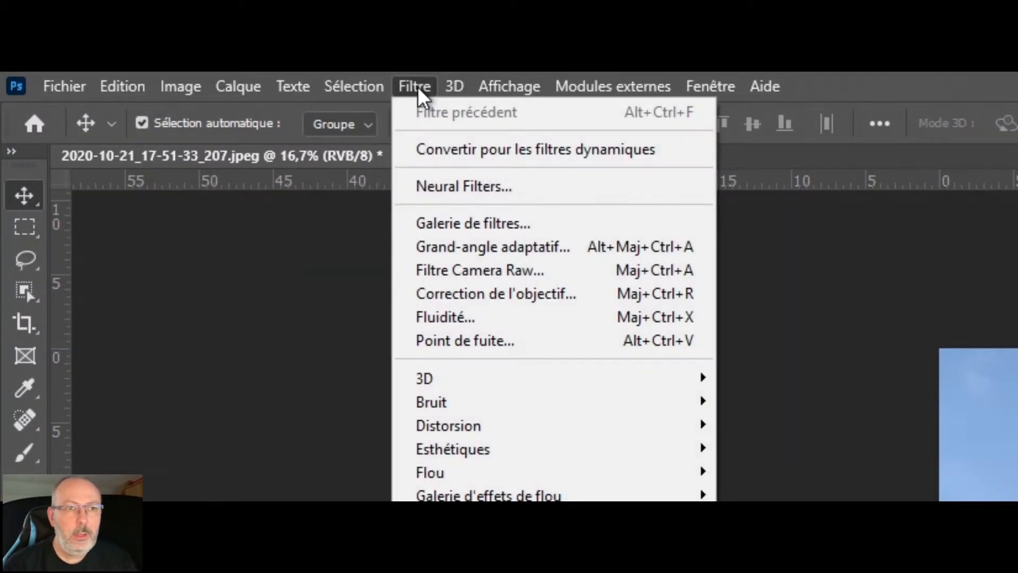
click(507, 185)
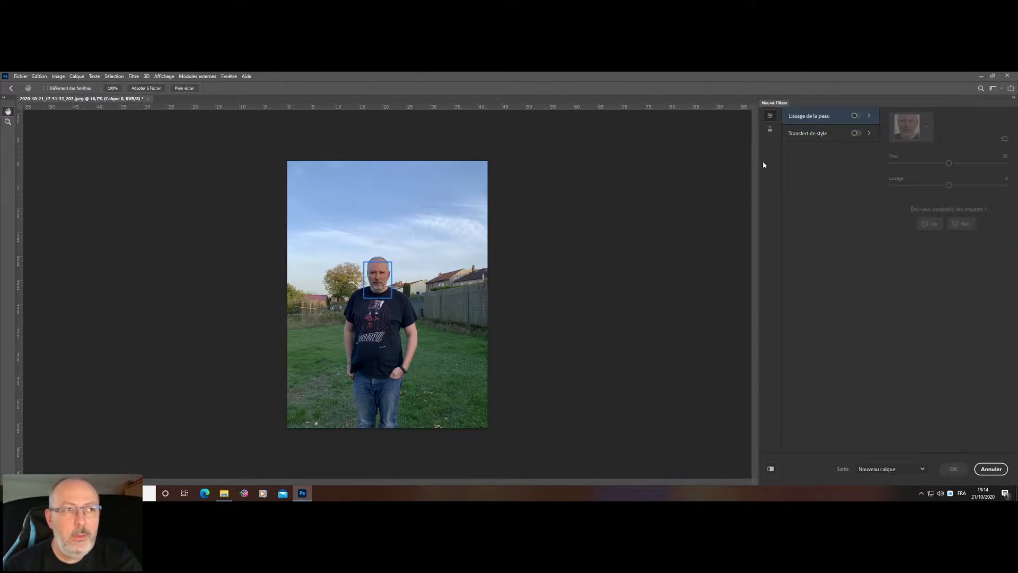
click(860, 116)
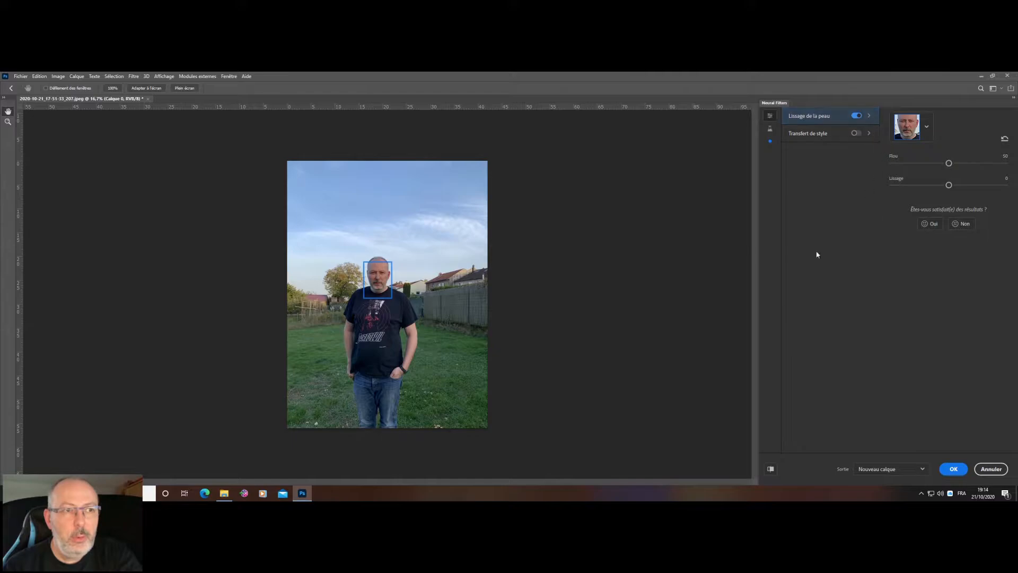
Turn off Lissage de la peau and enable the beta filter Portrait intelligent
click(8, 122)
click(376, 271)
click(376, 271)
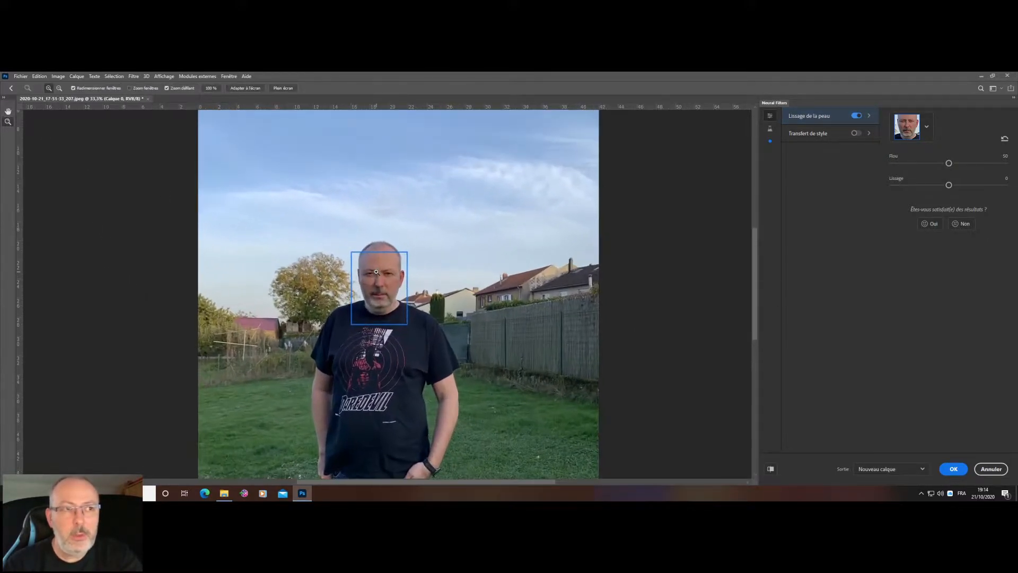
click(376, 272)
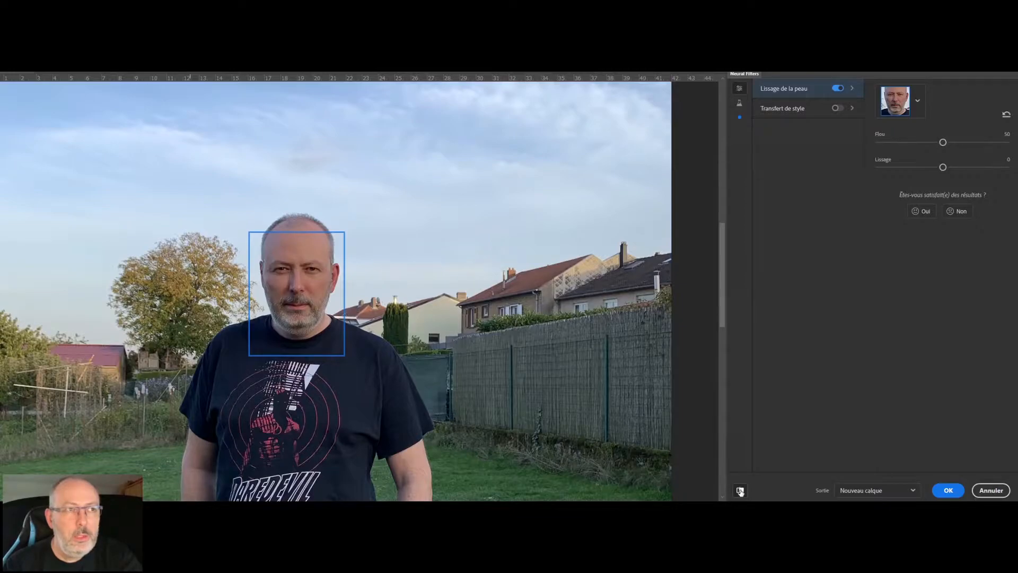
click(838, 88)
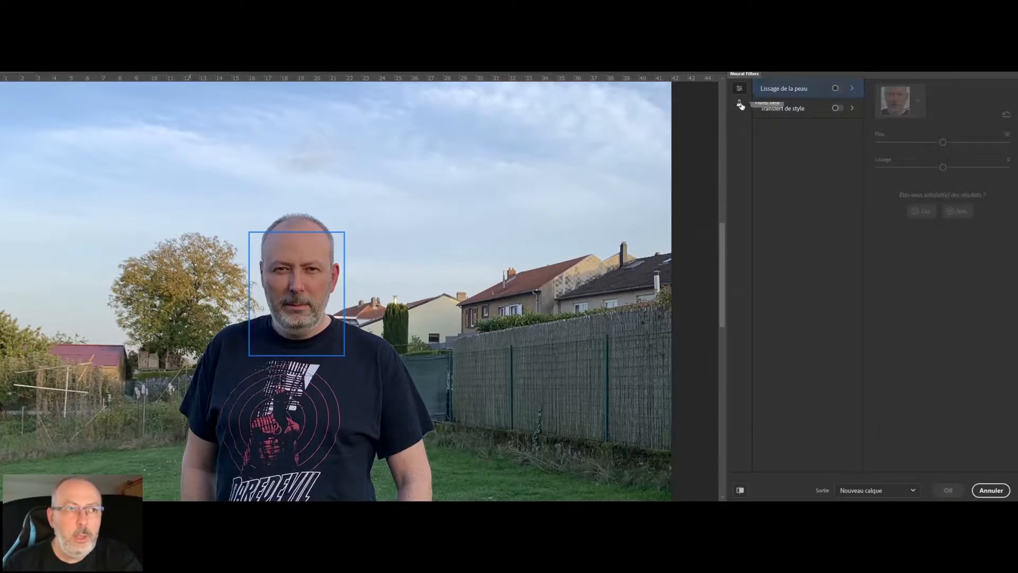
click(740, 105)
click(836, 89)
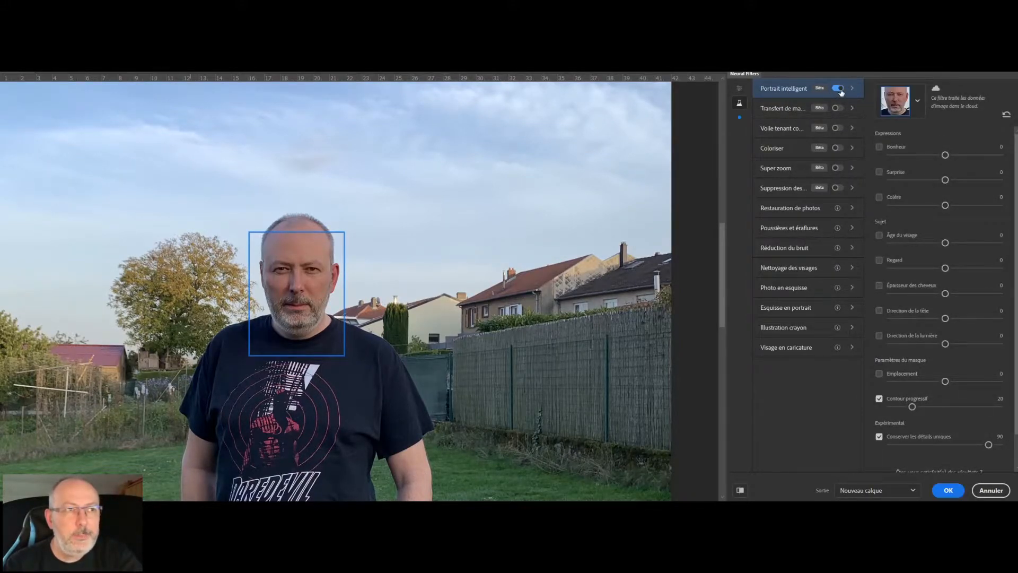
Enable the Bonheur expression at 29 and compare the face with the original
click(878, 147)
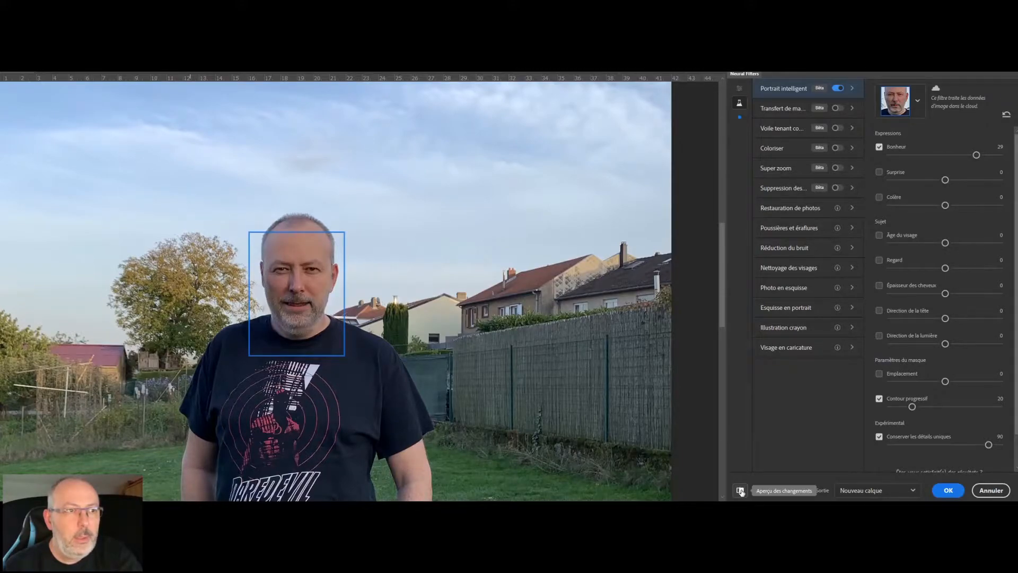
click(741, 491)
click(741, 491)
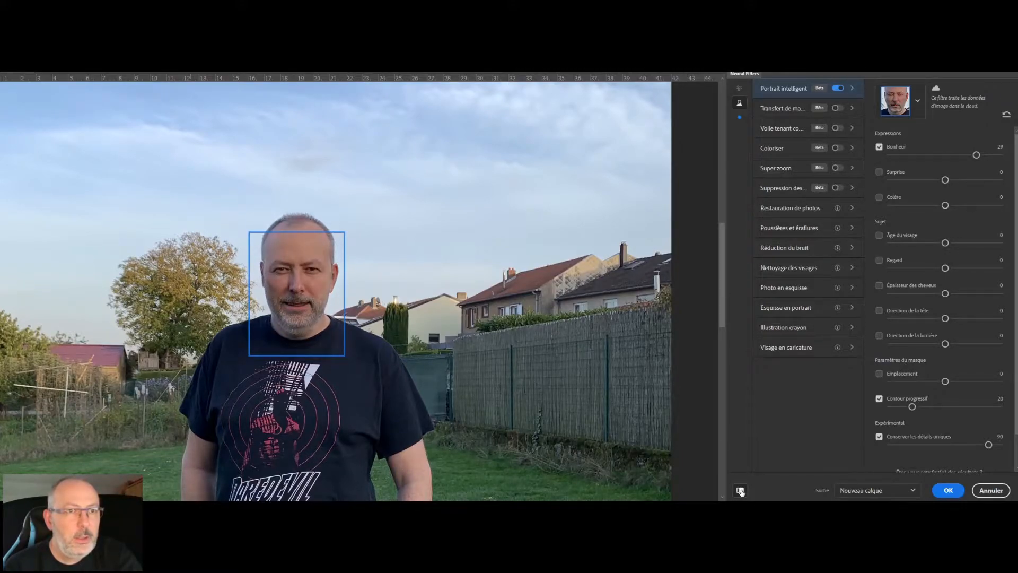
click(741, 491)
click(741, 491)
click(741, 491)
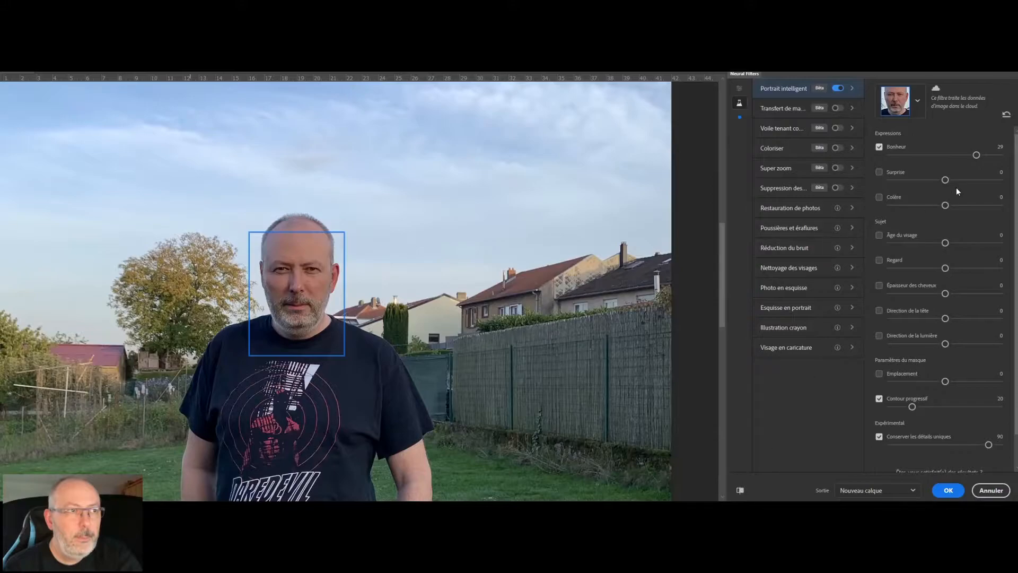
Disable Bonheur, enable the Surprise expression at 22 and check the change against the original
click(879, 147)
click(879, 172)
drag(946, 181, 970, 181)
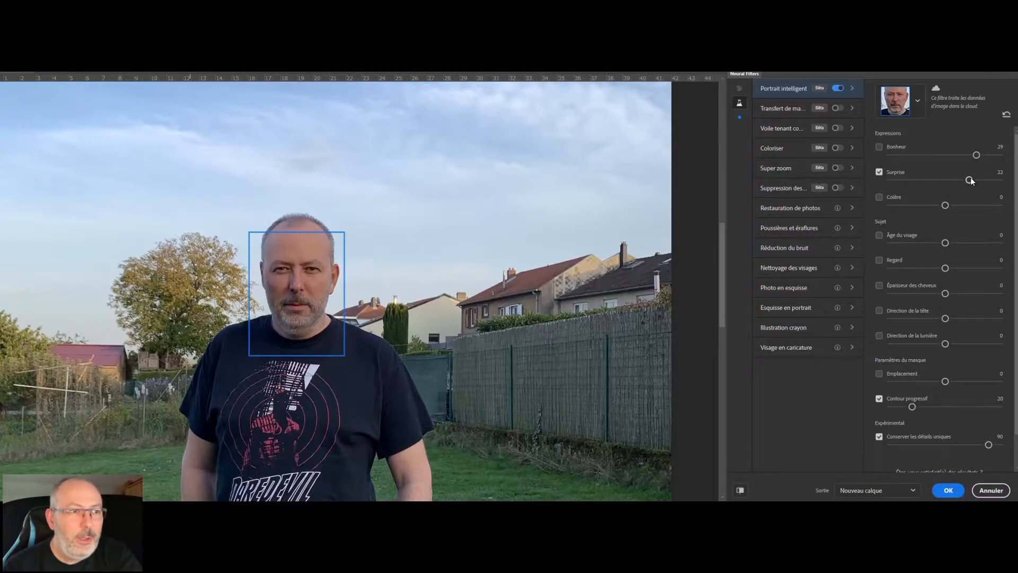
click(742, 491)
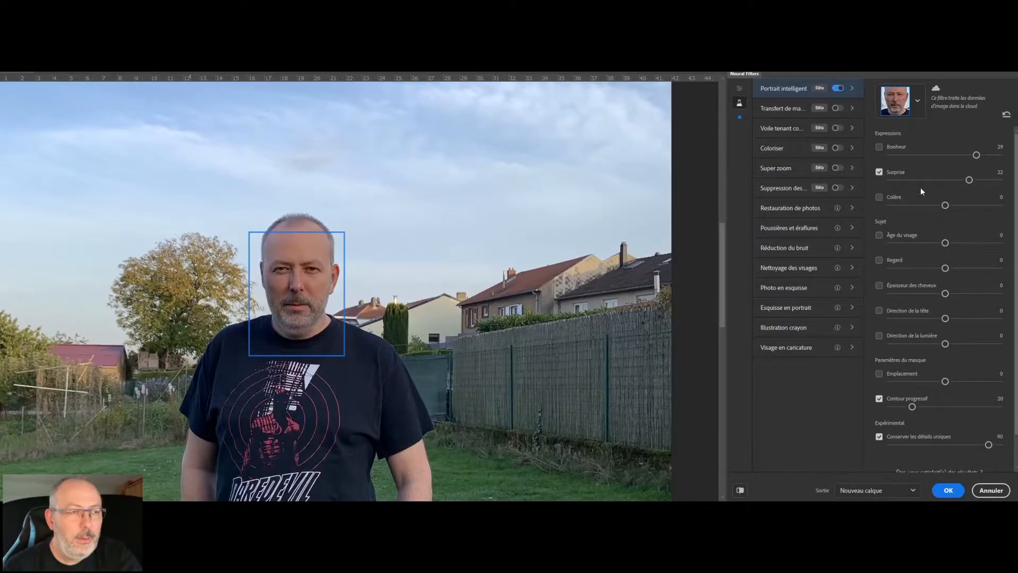
Disable Surprise, enable the Colère expression at 32 and compare the face with the original
click(880, 172)
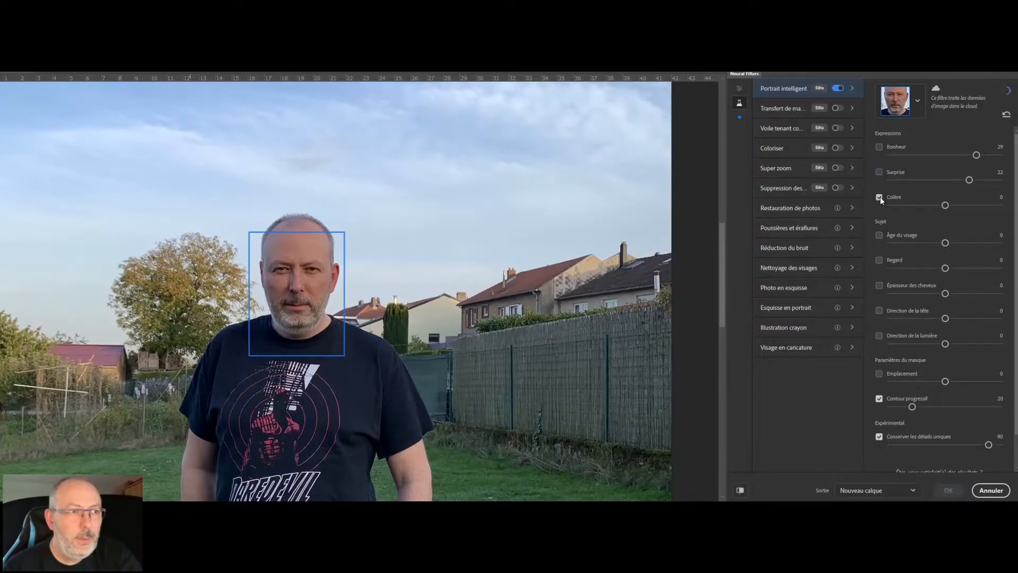
drag(943, 204, 964, 204)
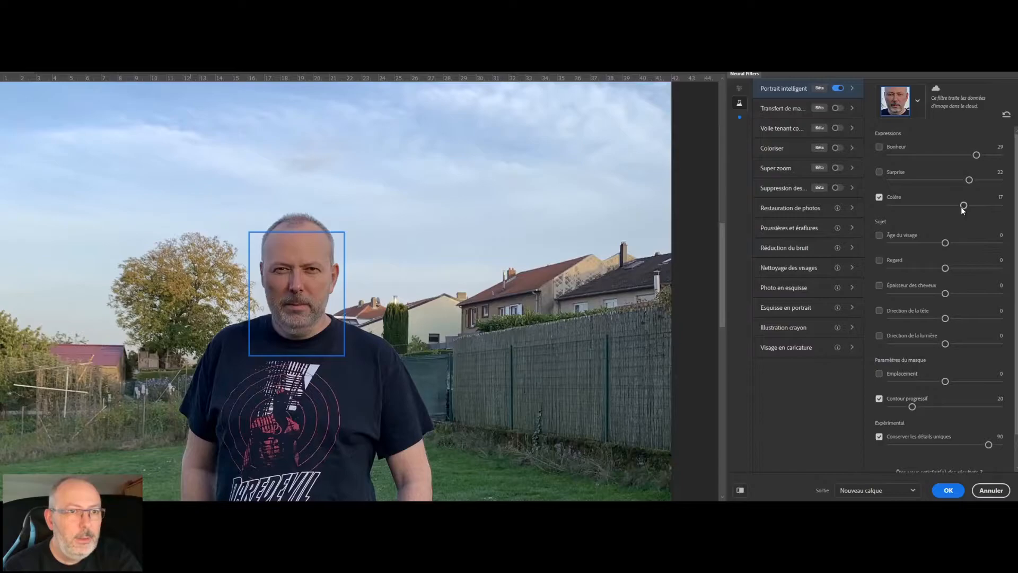
drag(964, 205, 981, 205)
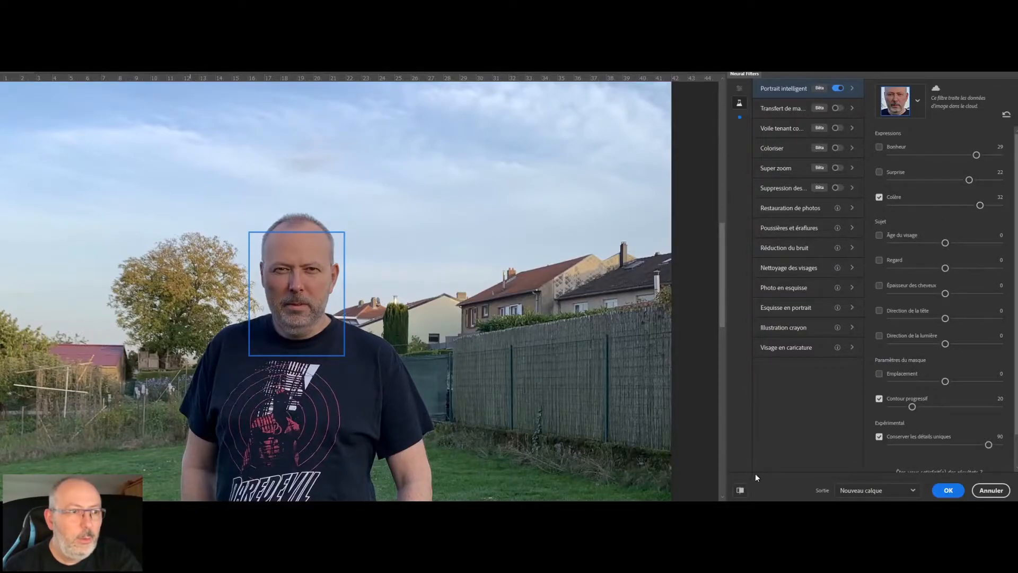
click(741, 491)
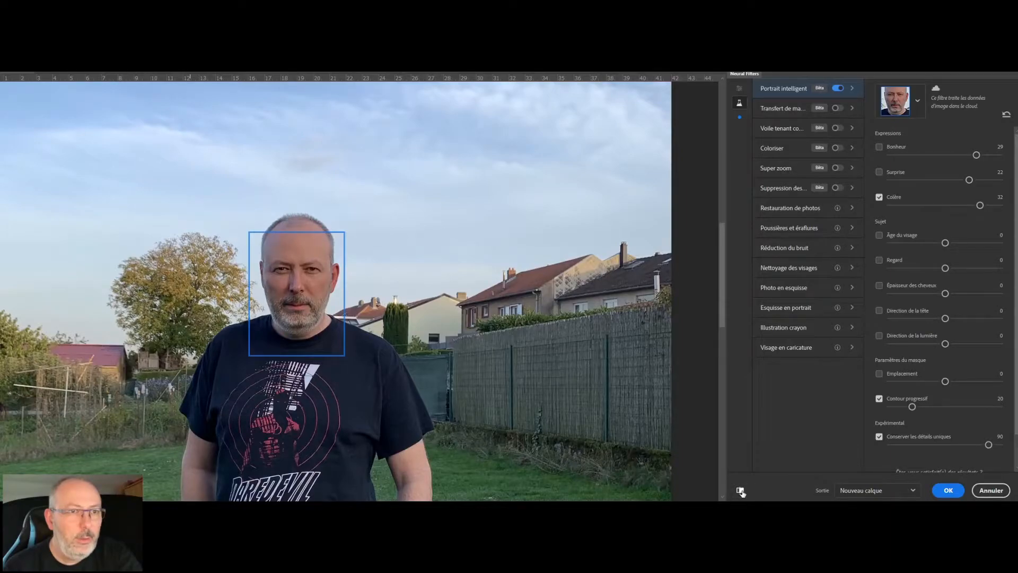
click(741, 491)
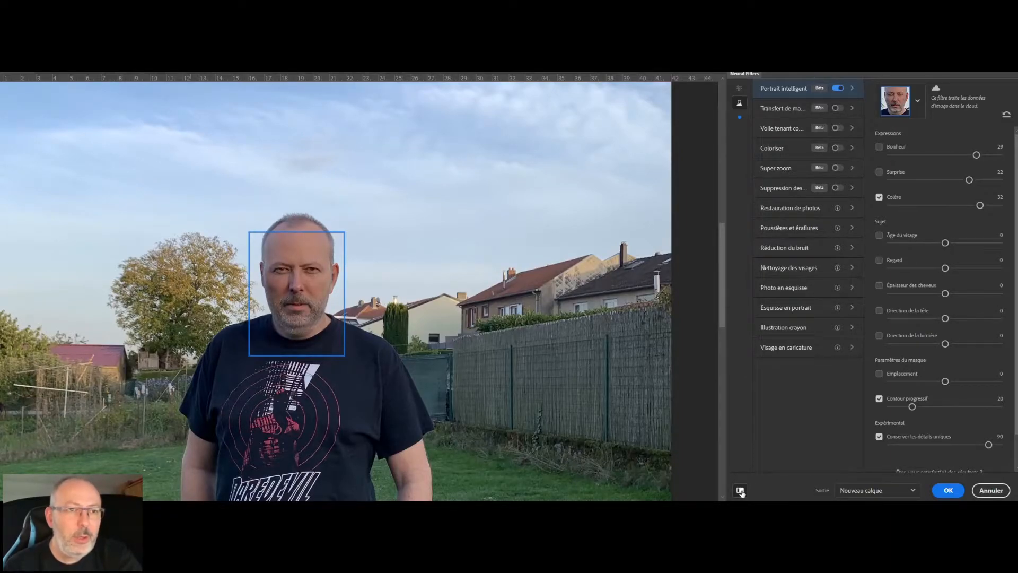
Disable Colère, enable Âge du visage at 42 and compare the aged face with the original
click(880, 198)
click(880, 235)
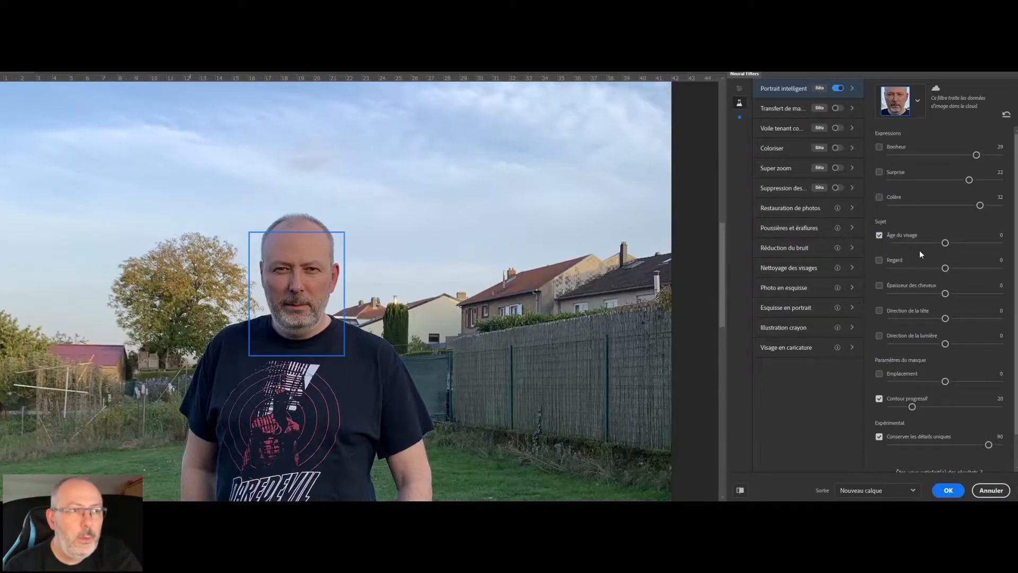
drag(945, 243, 993, 243)
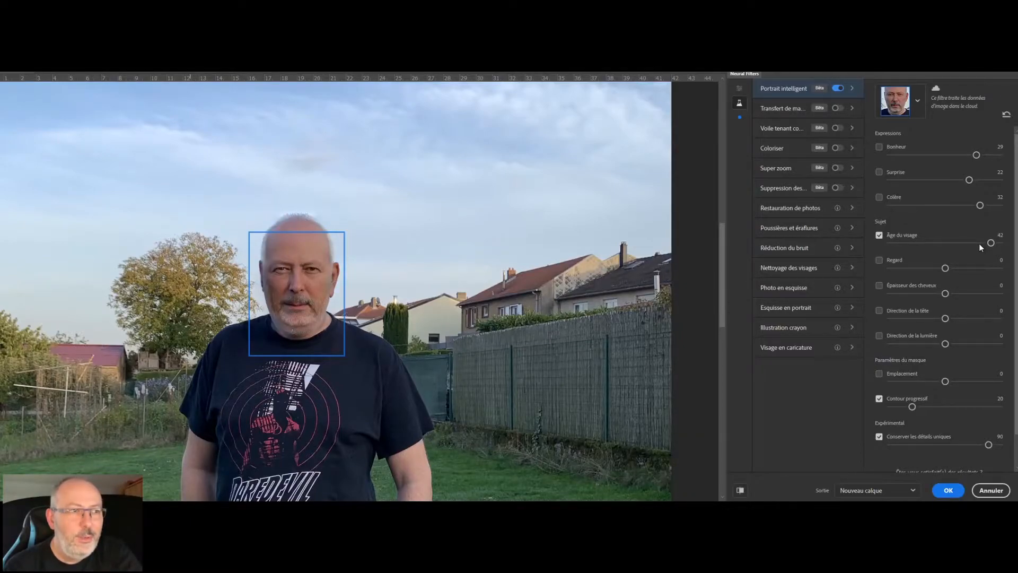
click(742, 490)
click(741, 490)
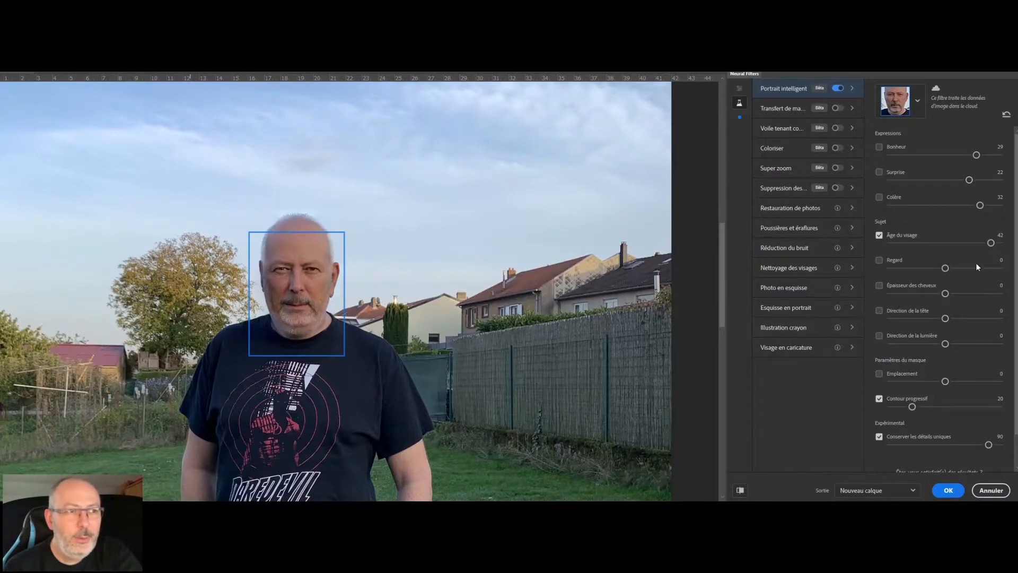
Set Âge du visage to -46 and compare the rejuvenated face with the original
drag(992, 244, 893, 246)
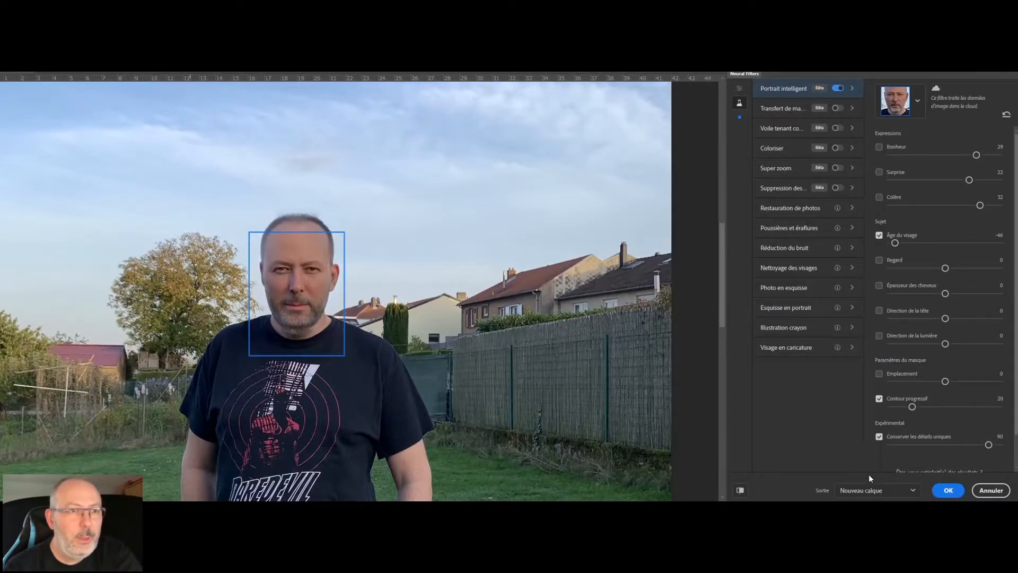
click(740, 491)
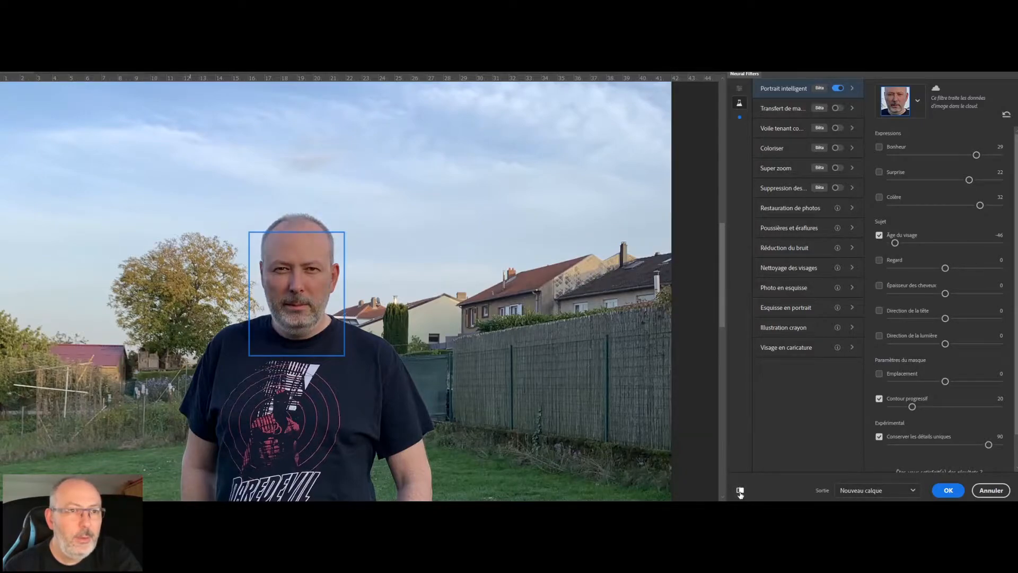
click(740, 491)
click(740, 490)
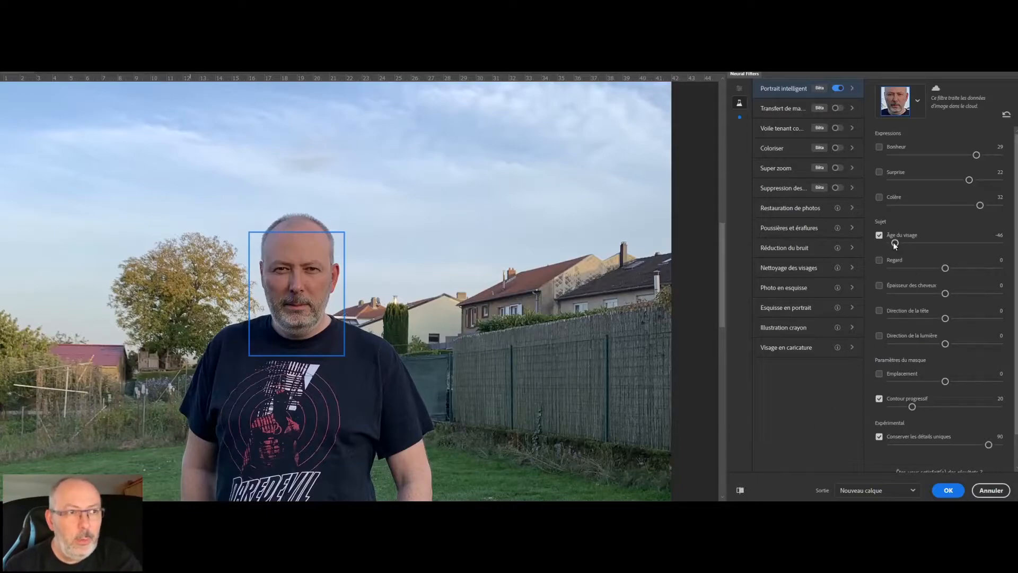
Disable Âge du visage, enable Regard at 31 and compare the gaze with the original
click(880, 260)
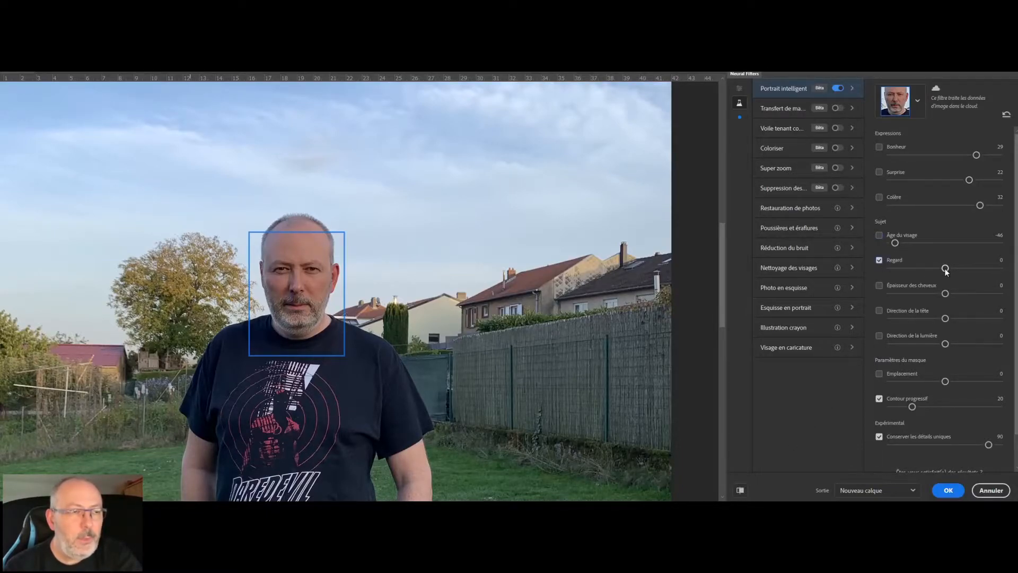
drag(946, 270, 975, 269)
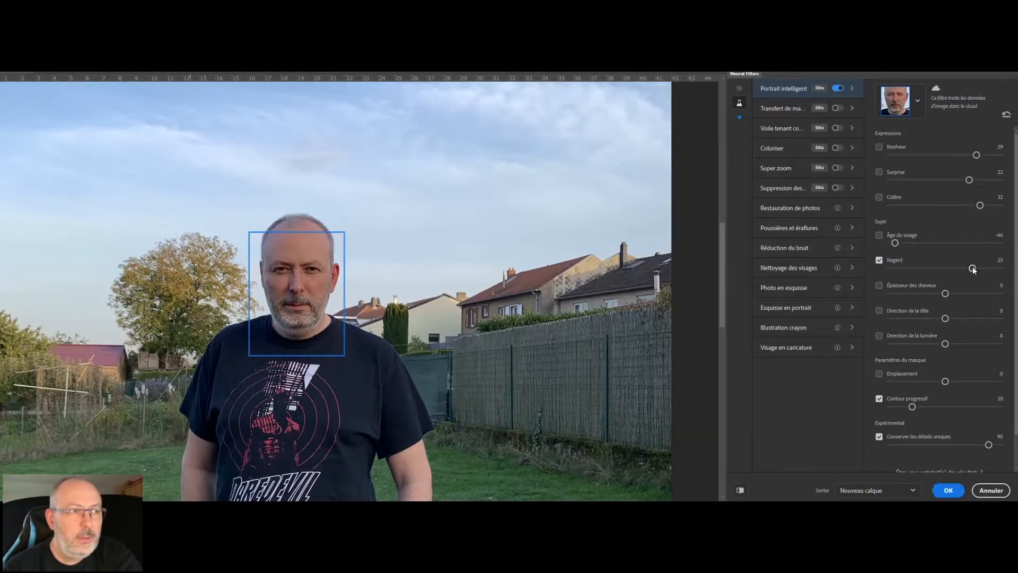
drag(973, 269, 981, 270)
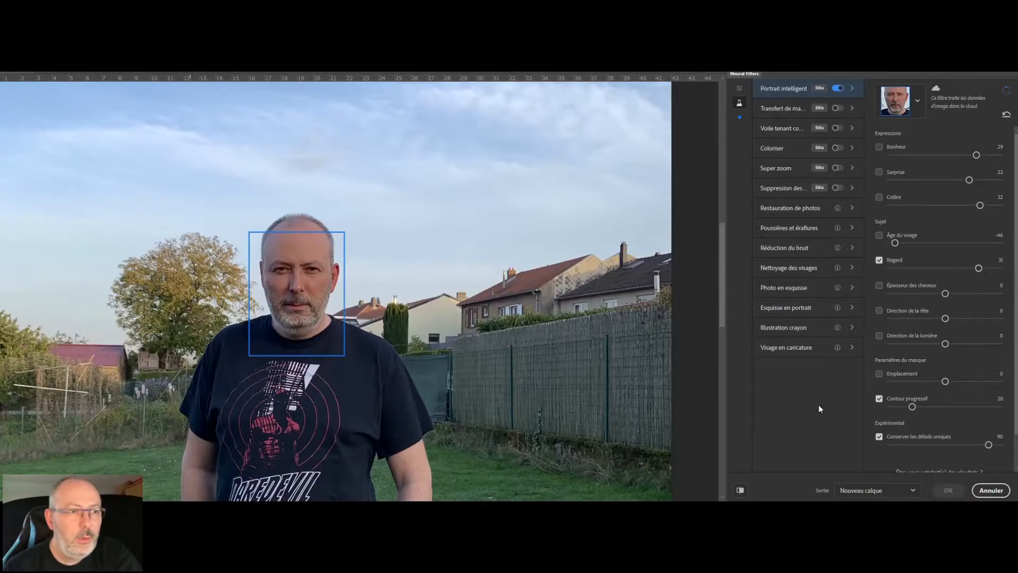
click(741, 491)
click(741, 491)
click(741, 491)
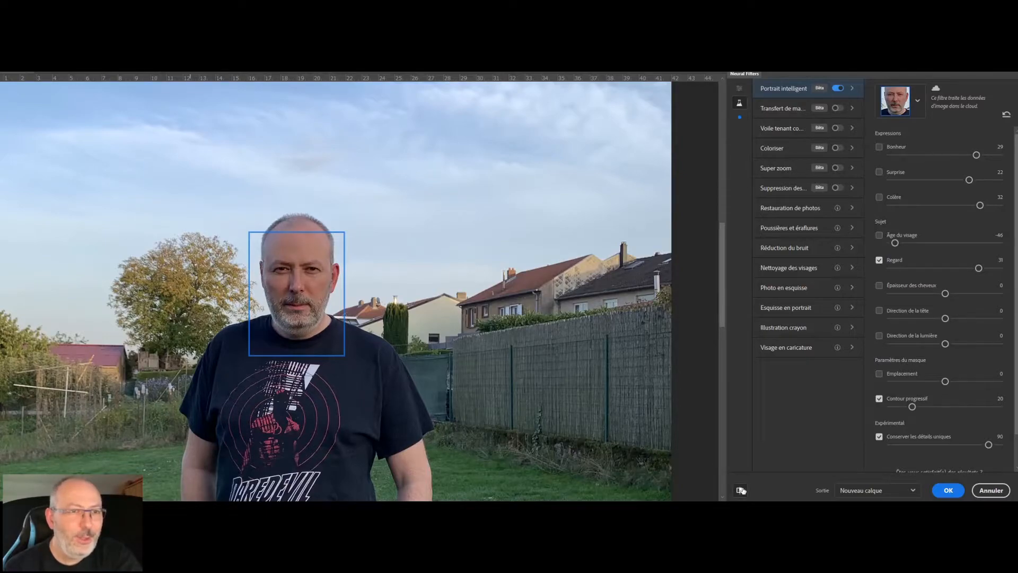
Disable Regard, enable Épaisseur des cheveux at 38 and compare the hair with the original
click(879, 259)
click(879, 285)
drag(945, 293, 981, 293)
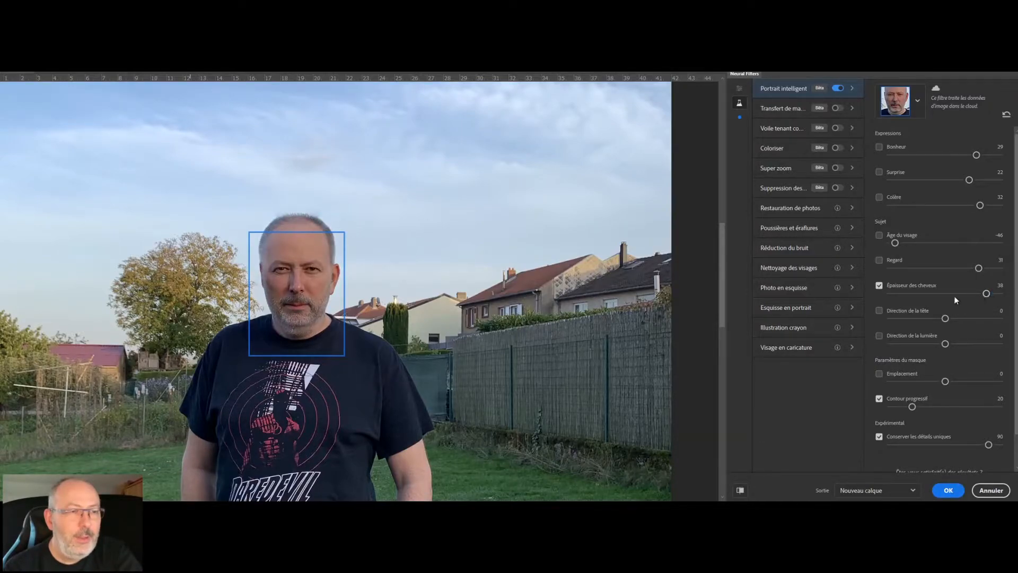
click(740, 490)
click(740, 490)
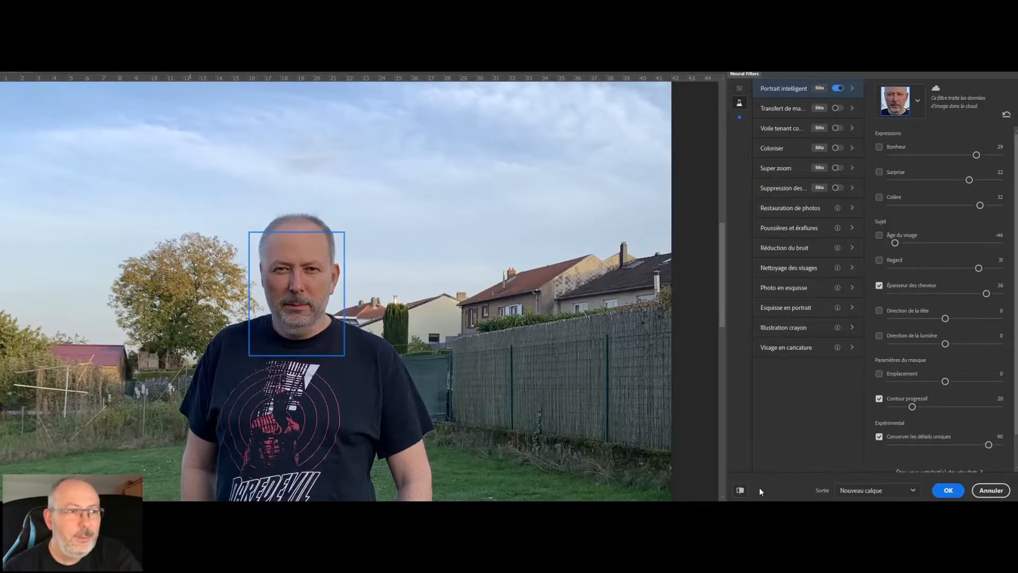
Set Épaisseur des cheveux to -44 and compare the hair with the original
drag(986, 294, 896, 295)
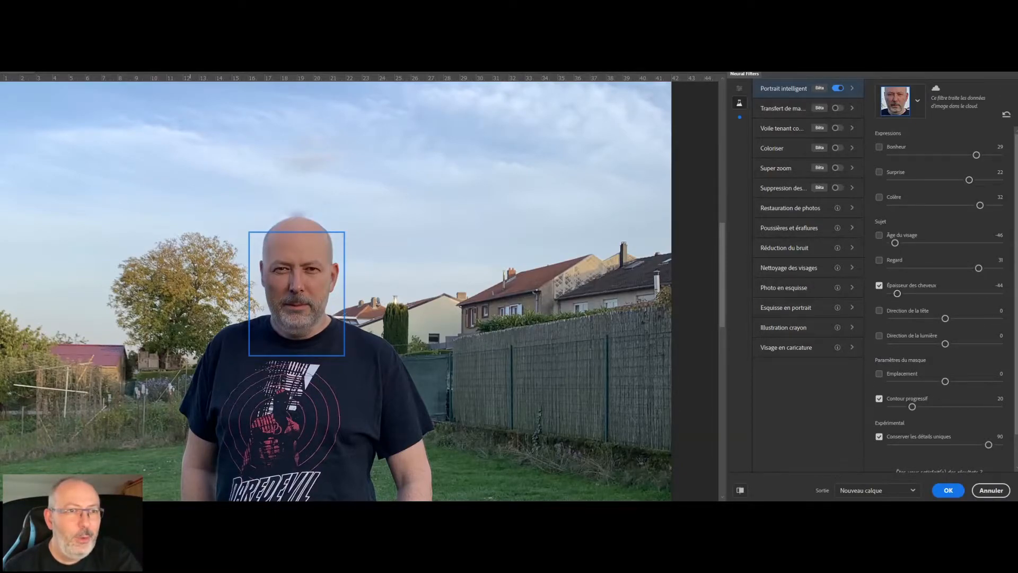
click(740, 490)
click(740, 490)
click(740, 491)
click(740, 491)
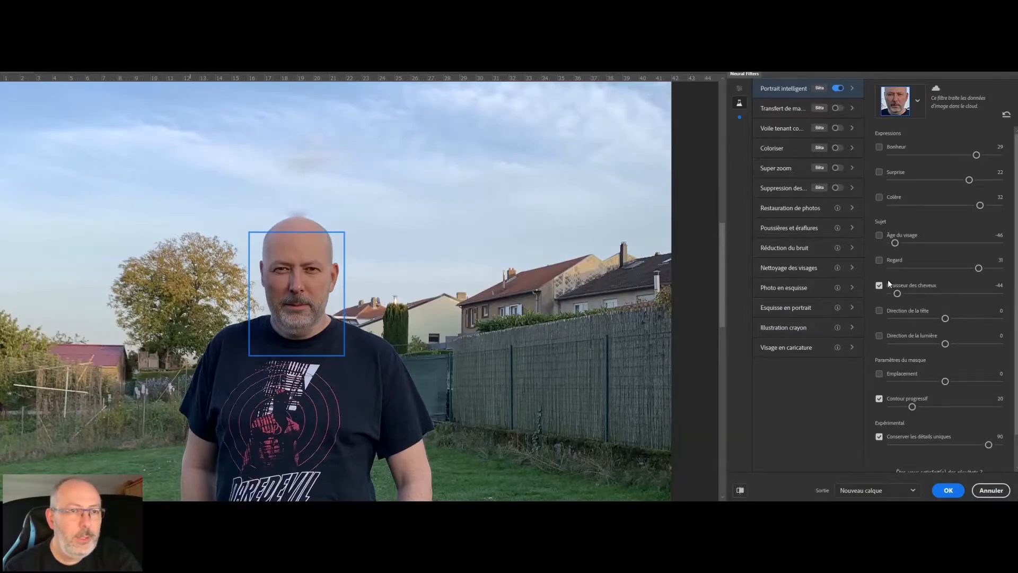
Disable Épaisseur des cheveux, enable Direction de la tête, set it to -36 and check it against the original
click(878, 310)
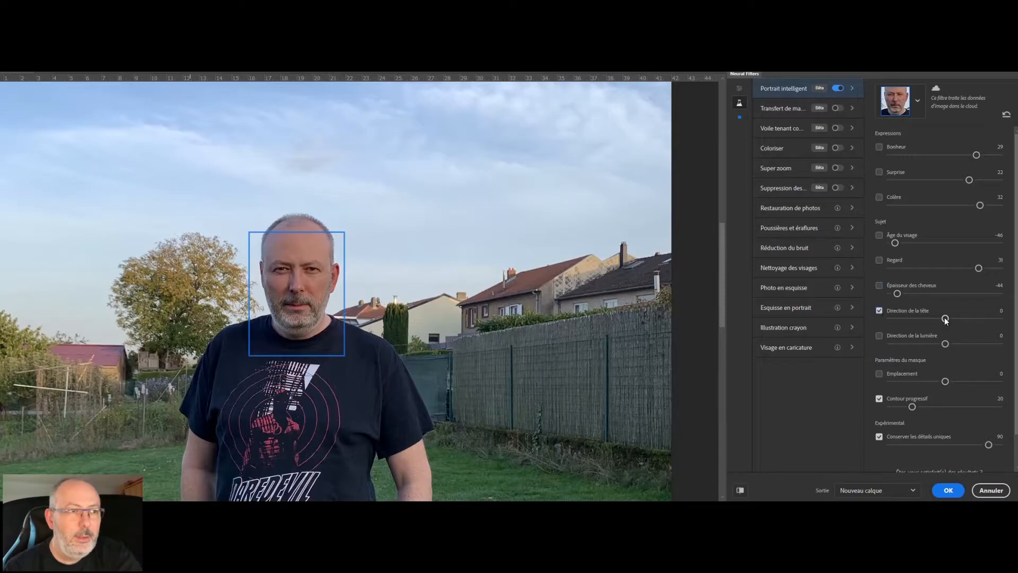
drag(945, 319, 972, 318)
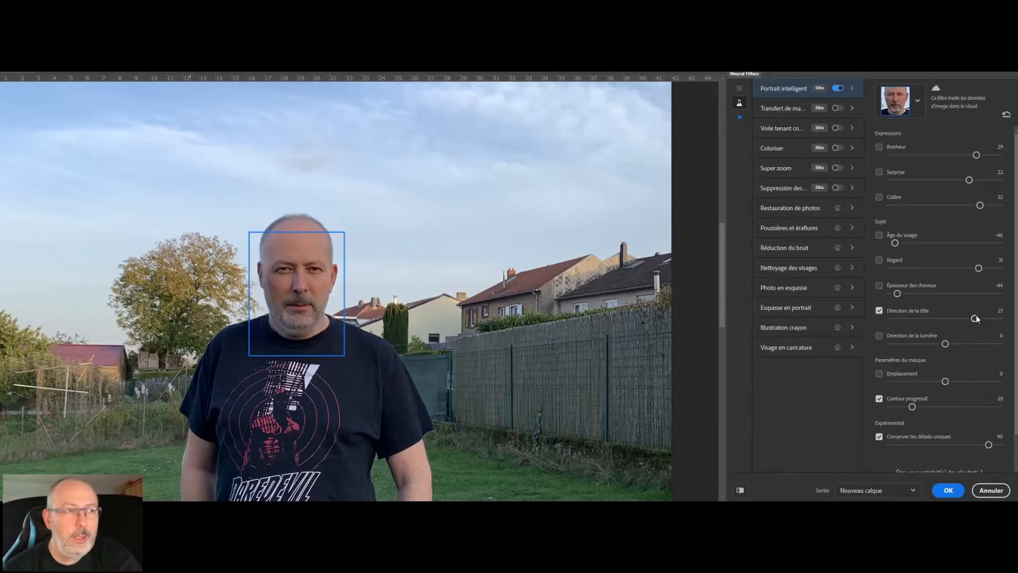
drag(908, 317, 903, 319)
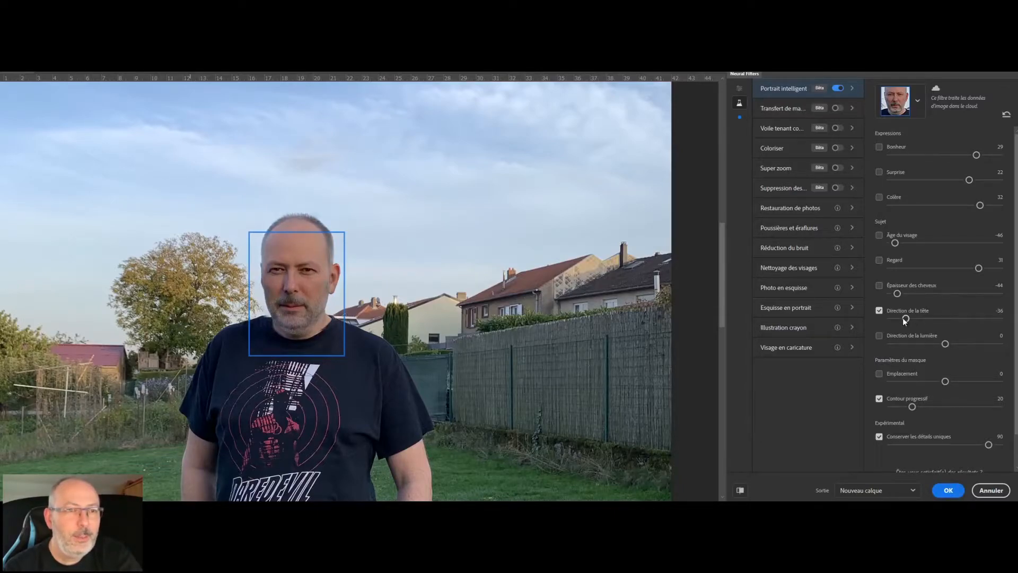
click(740, 490)
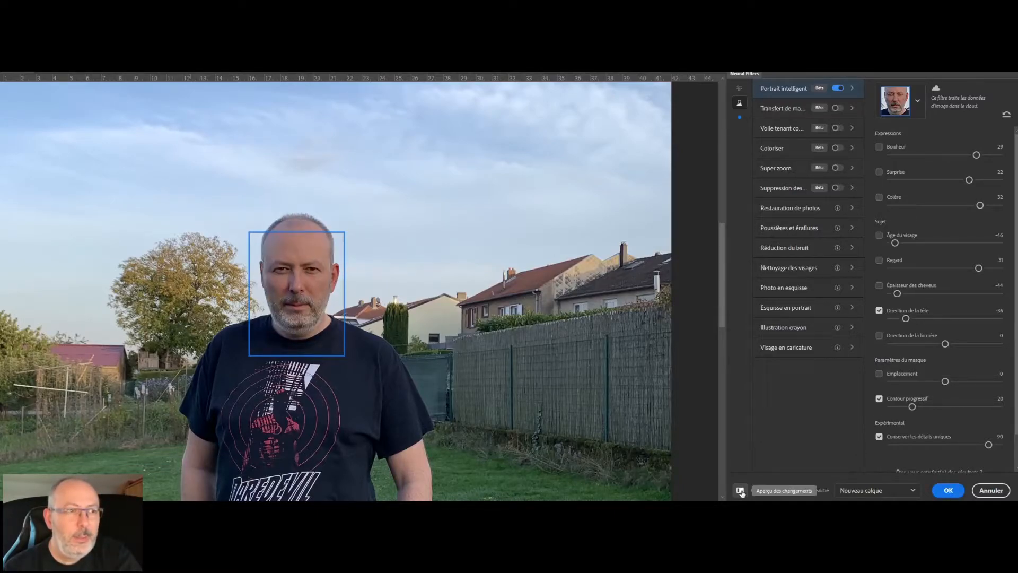
Compare the Direction de la tête result with the original photo several times
click(740, 490)
click(740, 490)
click(741, 490)
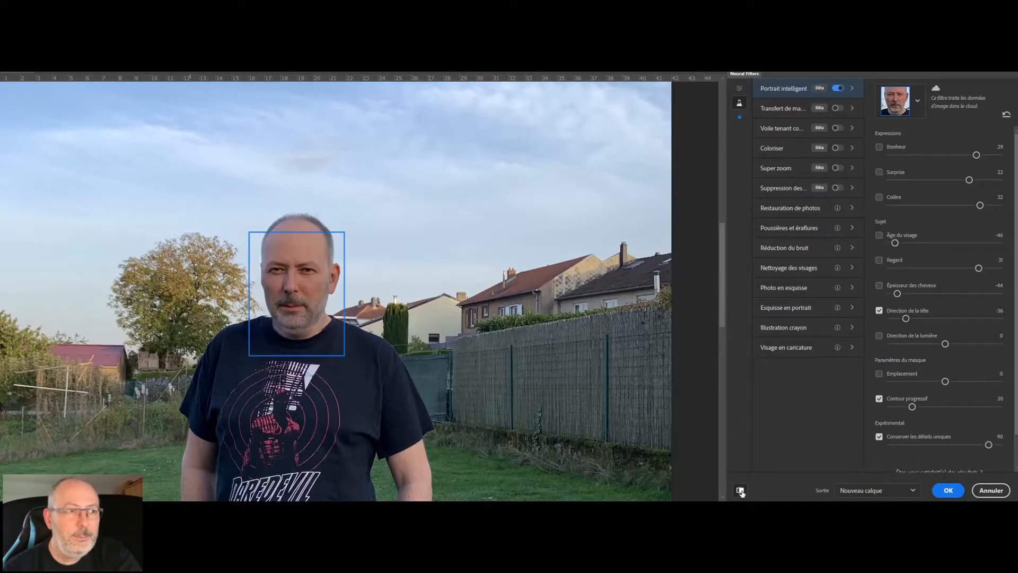
click(741, 490)
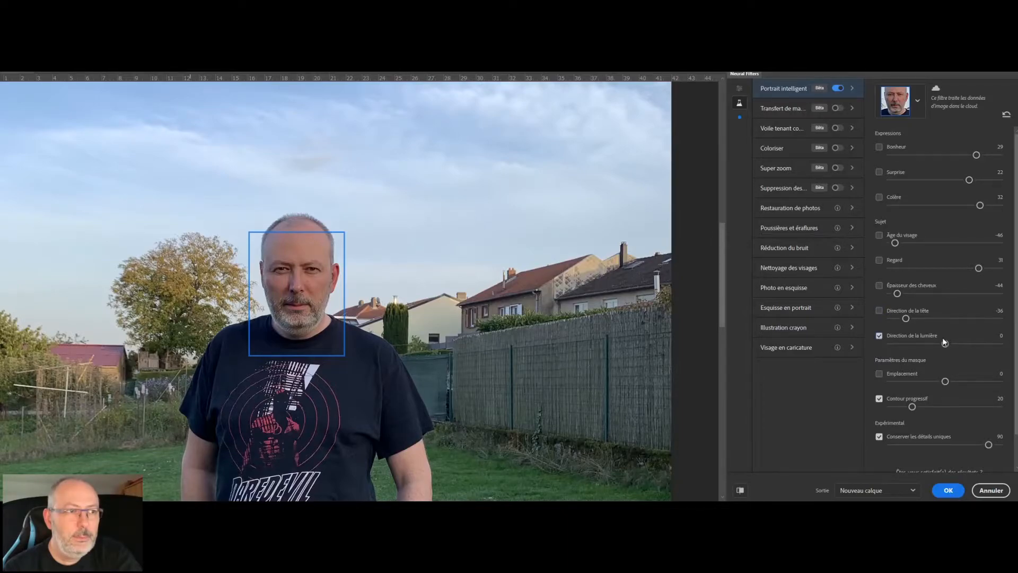
Set Direction de la lumière to 29 and compare the lighting on the face with the original
drag(944, 343, 977, 343)
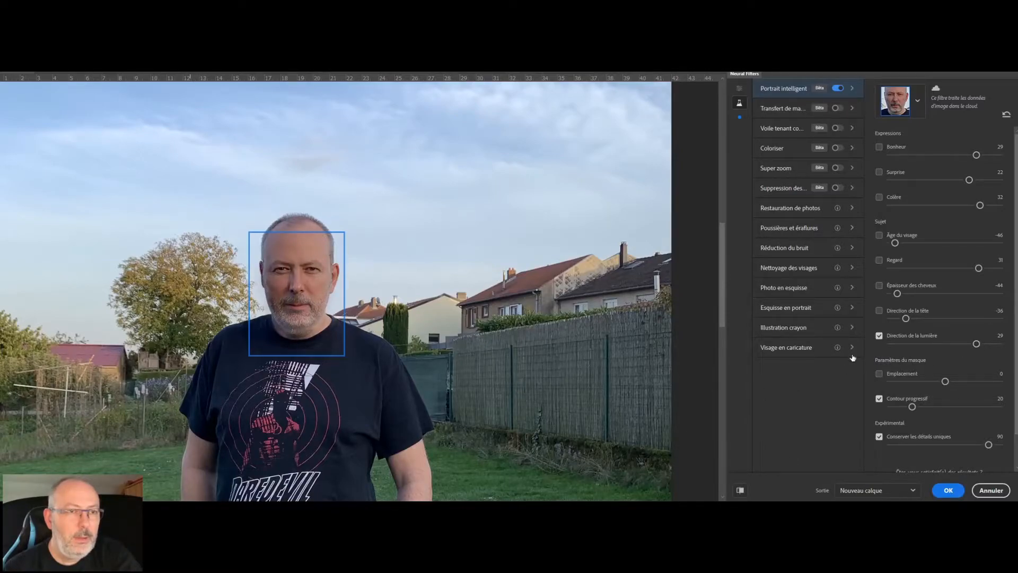
click(740, 490)
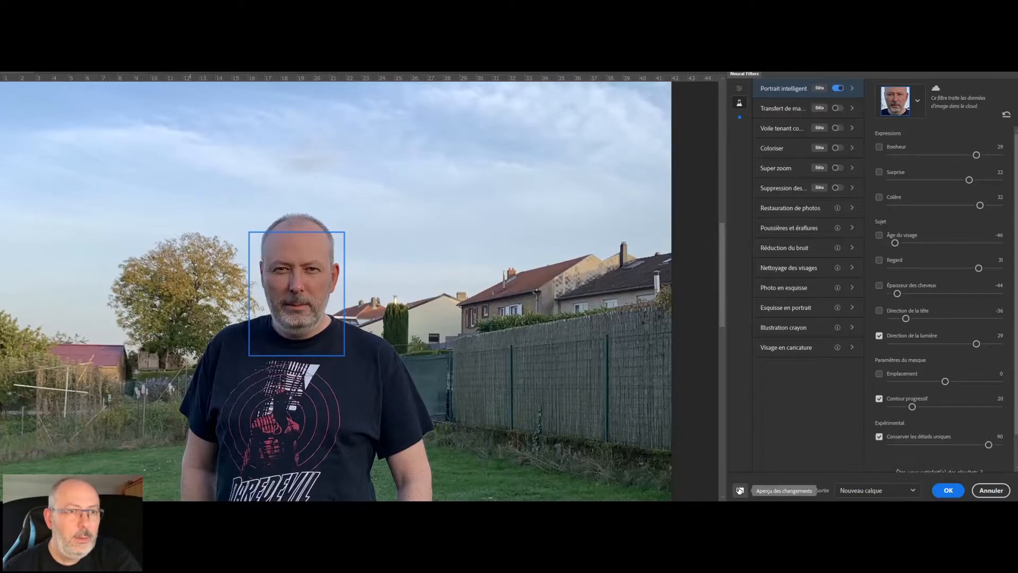
click(739, 490)
click(740, 490)
click(740, 490)
click(740, 490)
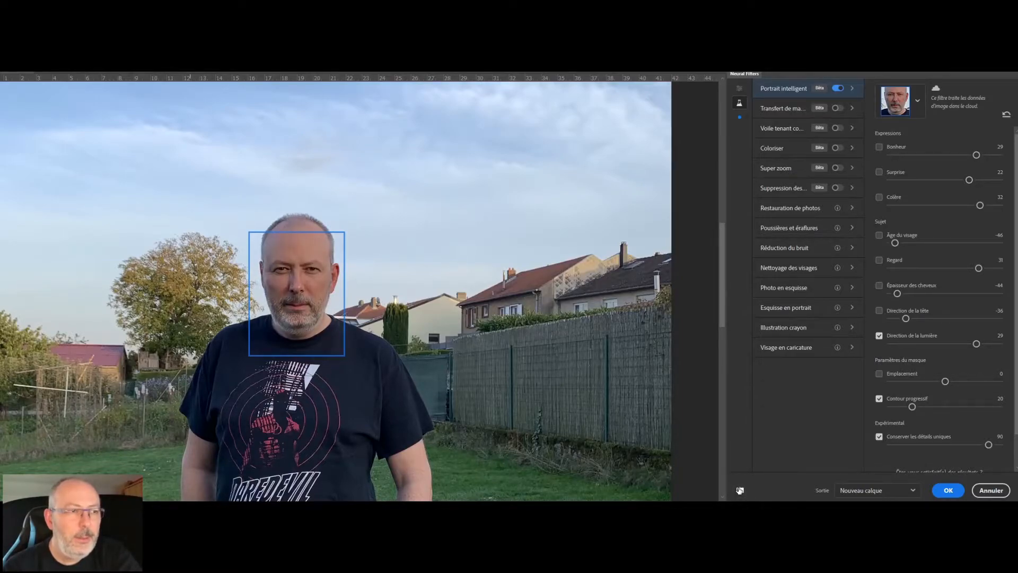
Disable Direction de la lumière and switch from Portrait intelligent to the Transfert de maquillage filter
click(880, 336)
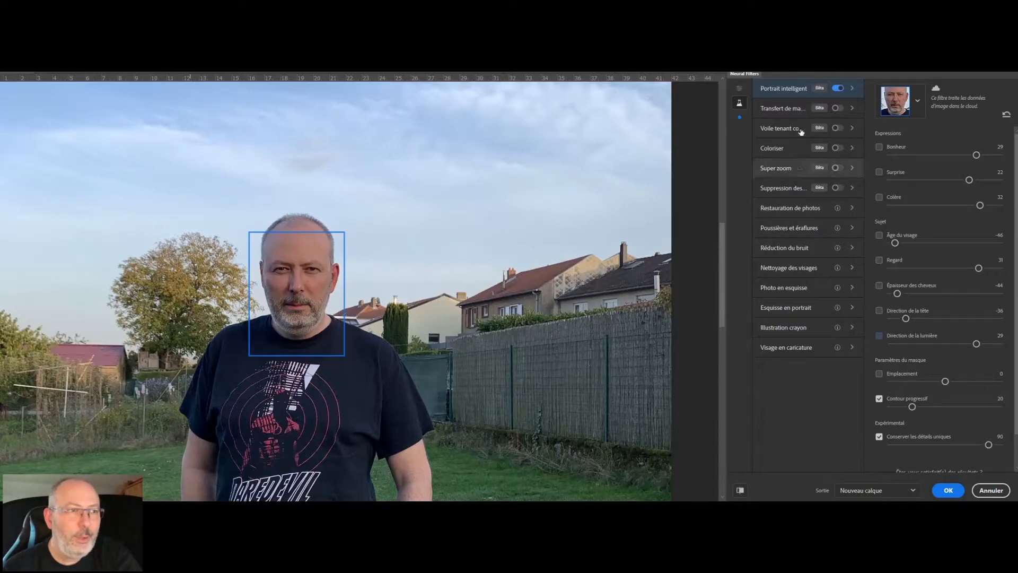
click(791, 110)
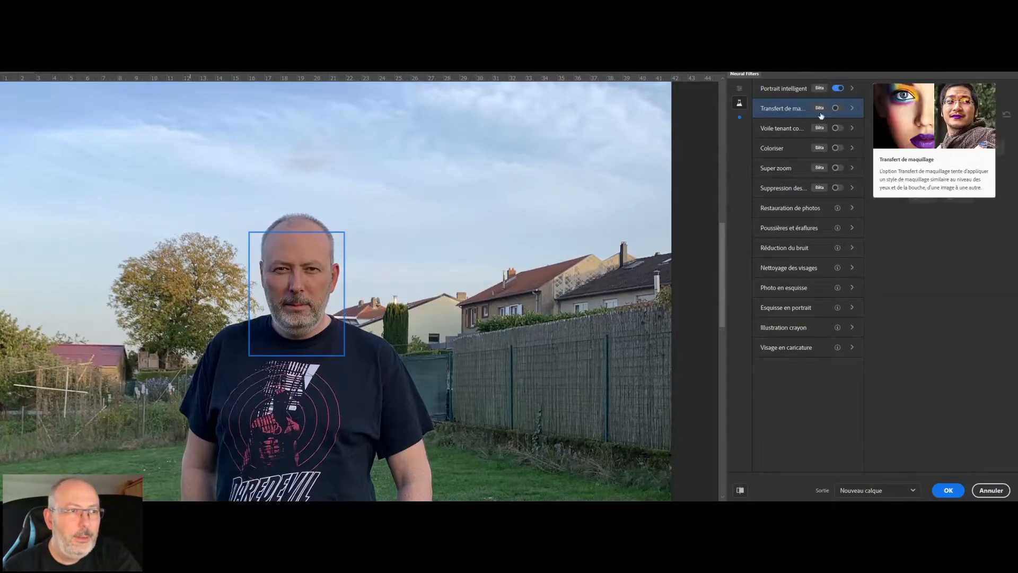
mouse_move(825, 108)
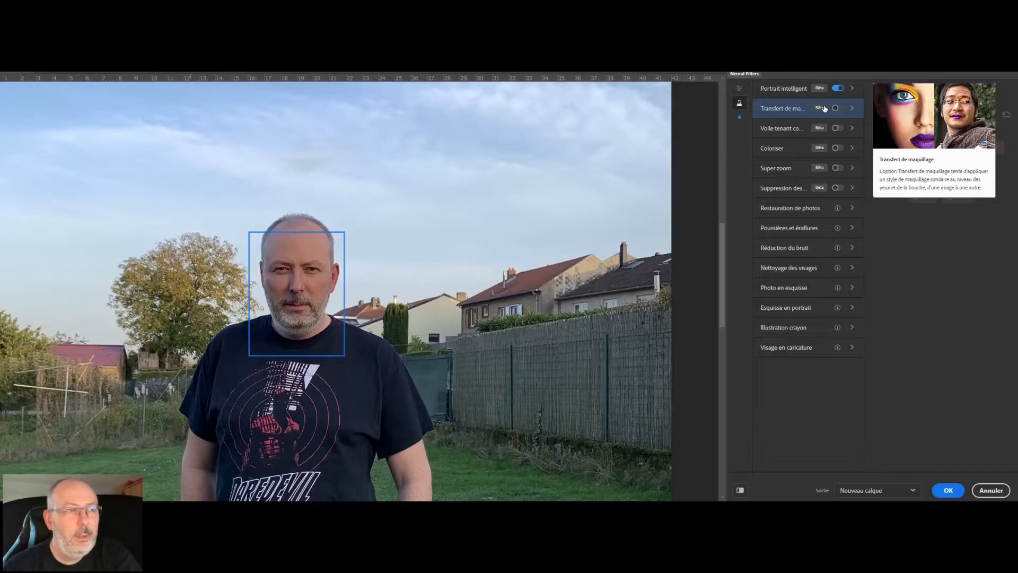
click(824, 109)
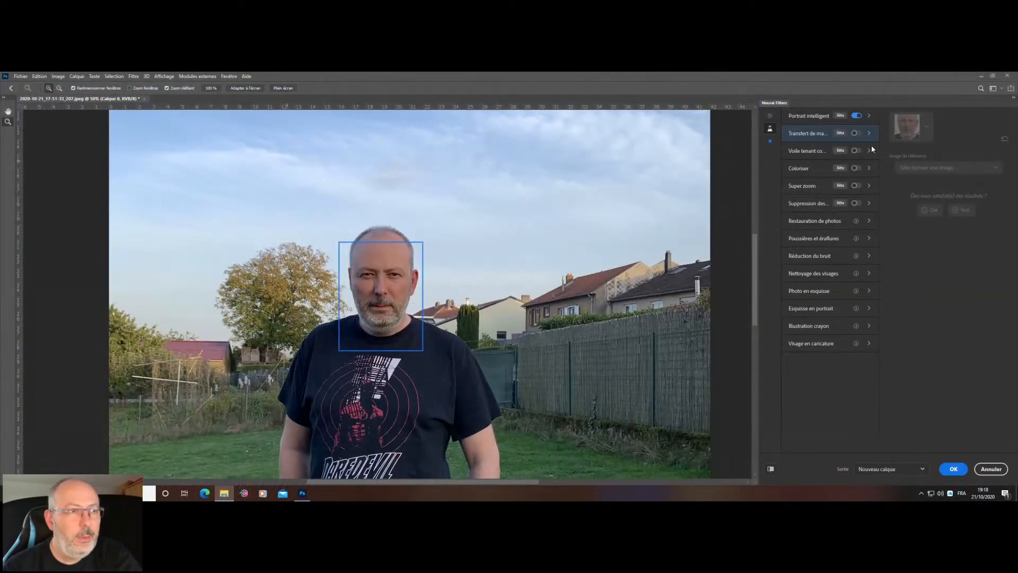
click(857, 134)
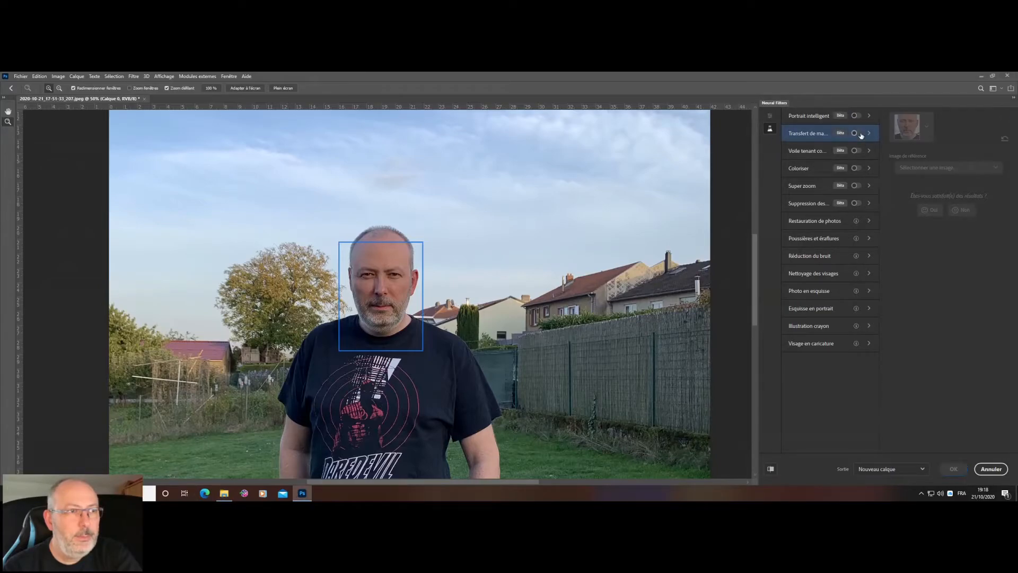
Start choosing a makeup reference image and browse to the folder D:\PS4\20201101\photoshop
click(954, 168)
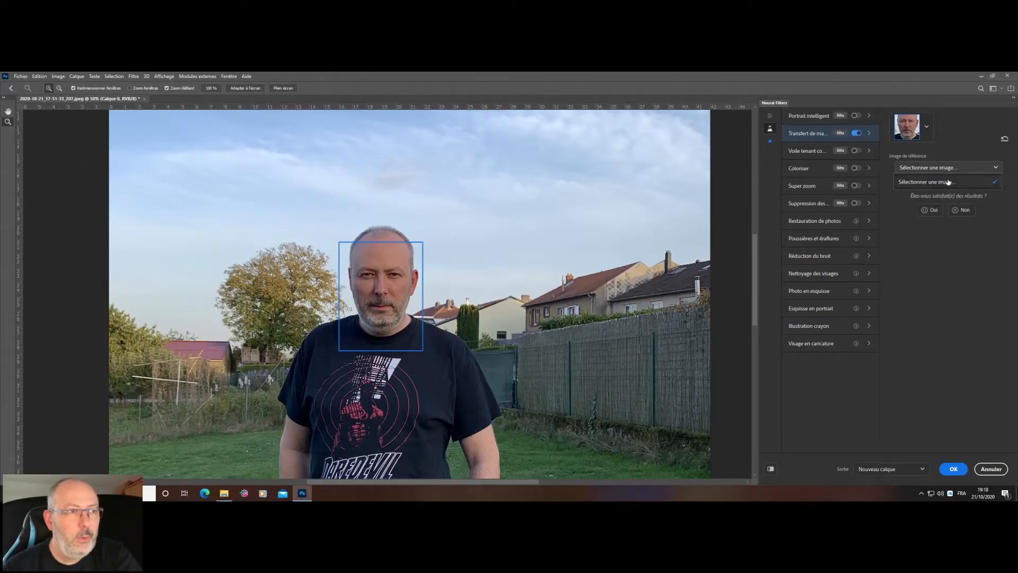
click(947, 182)
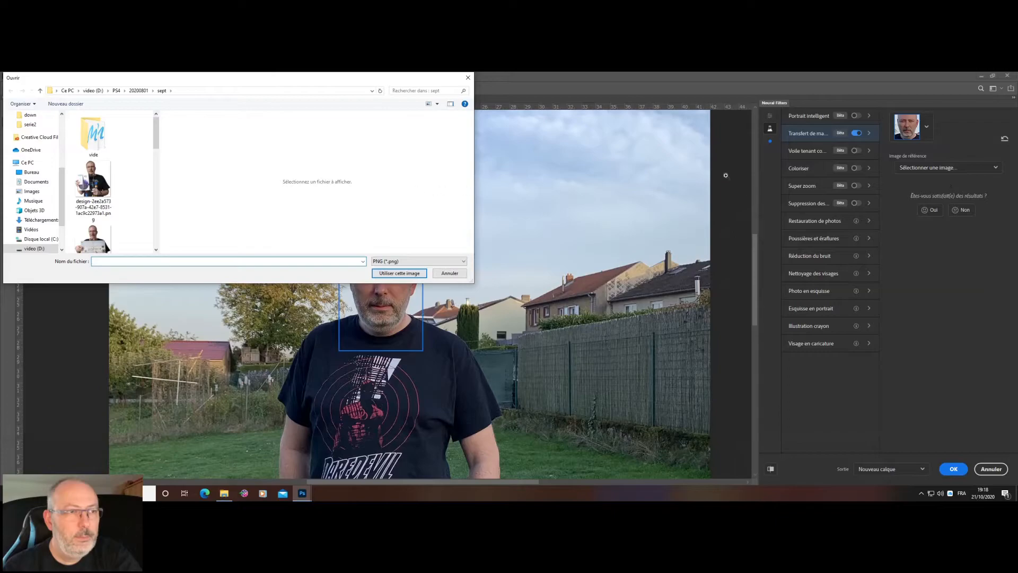
key(alt+Tab)
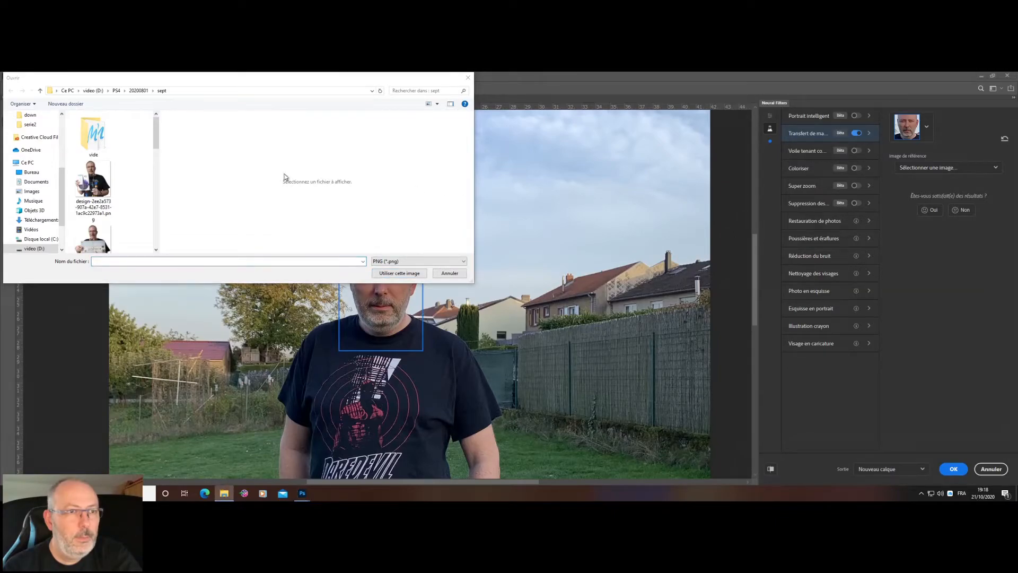
click(187, 91)
text(D:\PS4\20201101\photoshop)
key(Return)
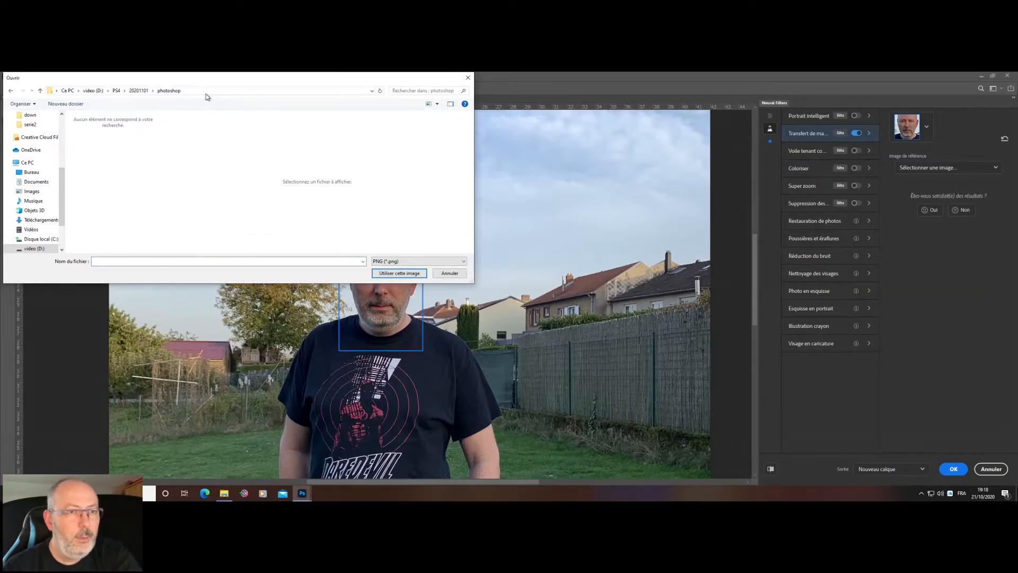
List the JPG files and use Blog-Maquillage.jpg as the makeup reference image
click(384, 262)
click(387, 273)
click(98, 151)
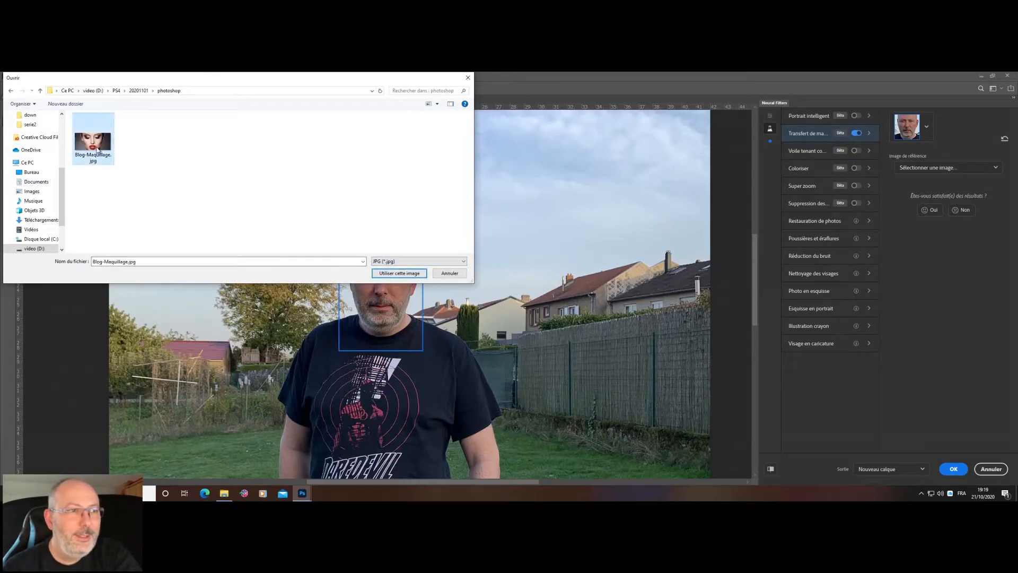
double_click(98, 151)
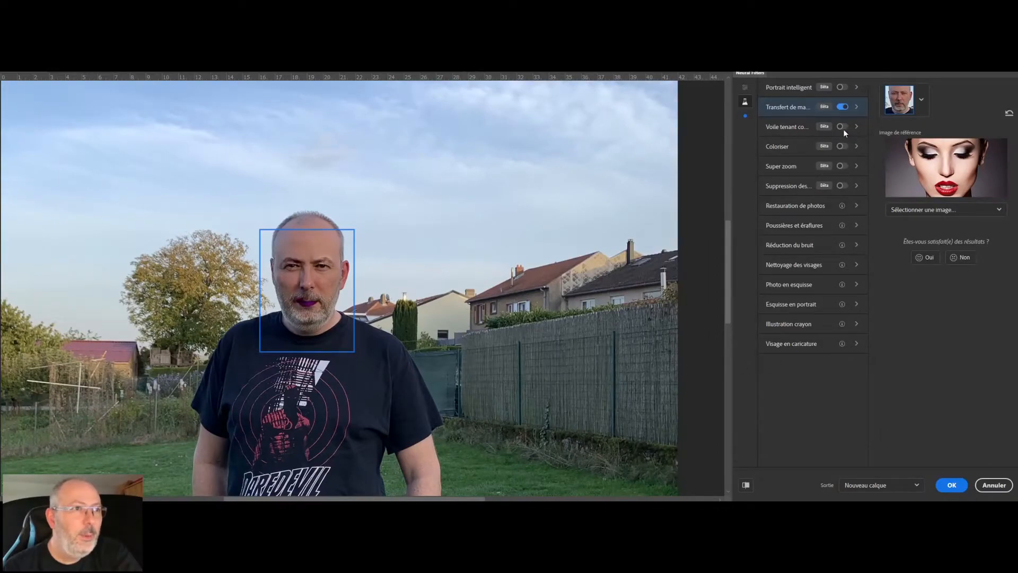
Compare the transferred makeup on the face with the original photo
click(746, 485)
click(745, 485)
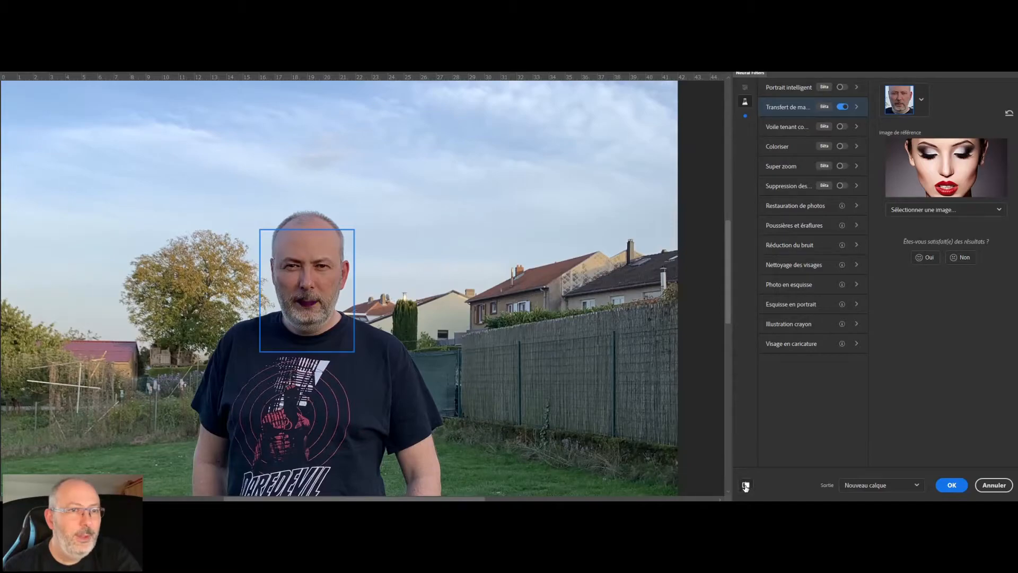
click(745, 486)
click(745, 486)
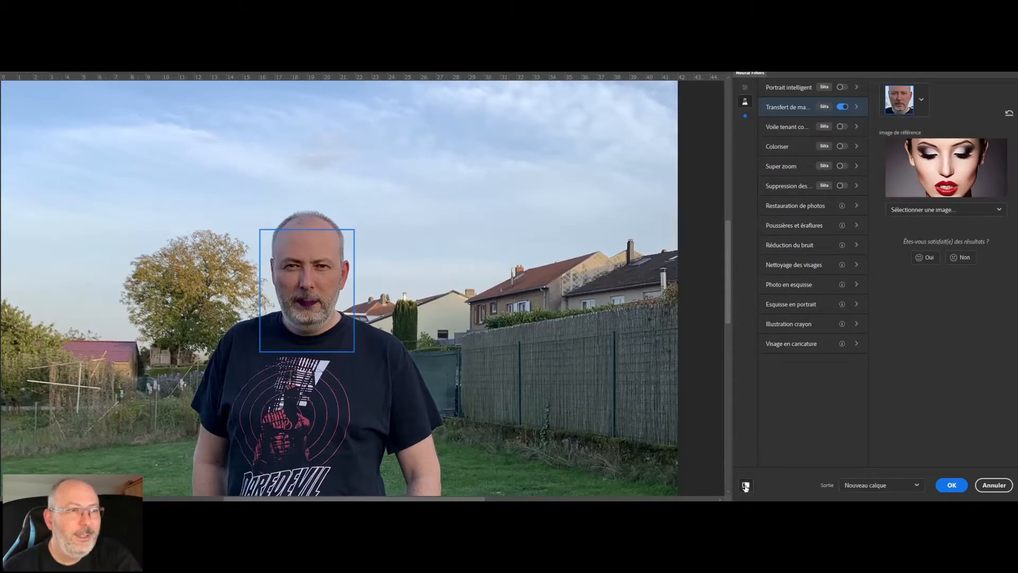
Replace Transfert de maquillage with the Voile tenant co... filter and set its Voile to 82
click(842, 107)
click(801, 127)
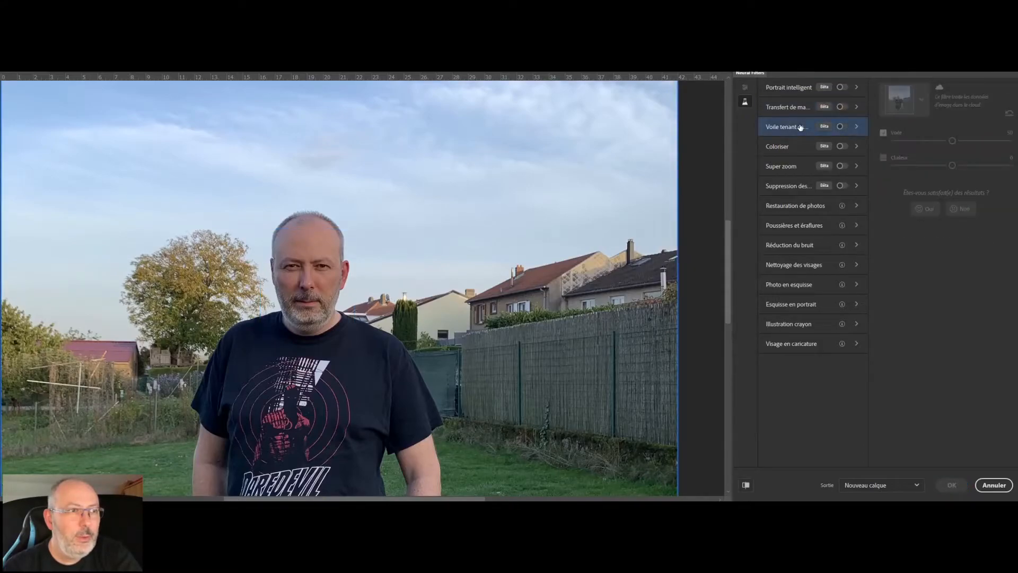
click(842, 127)
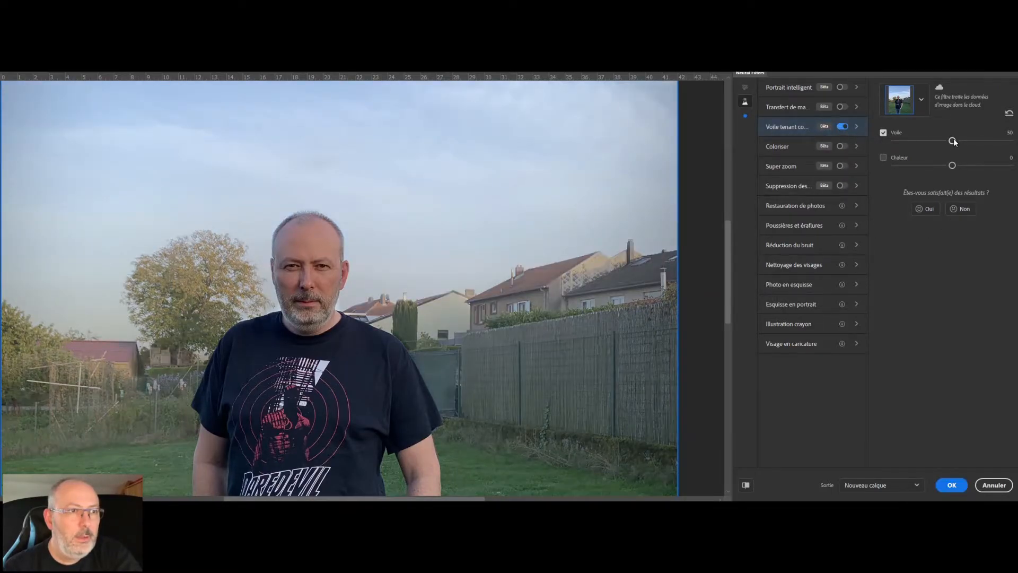
drag(953, 138, 991, 138)
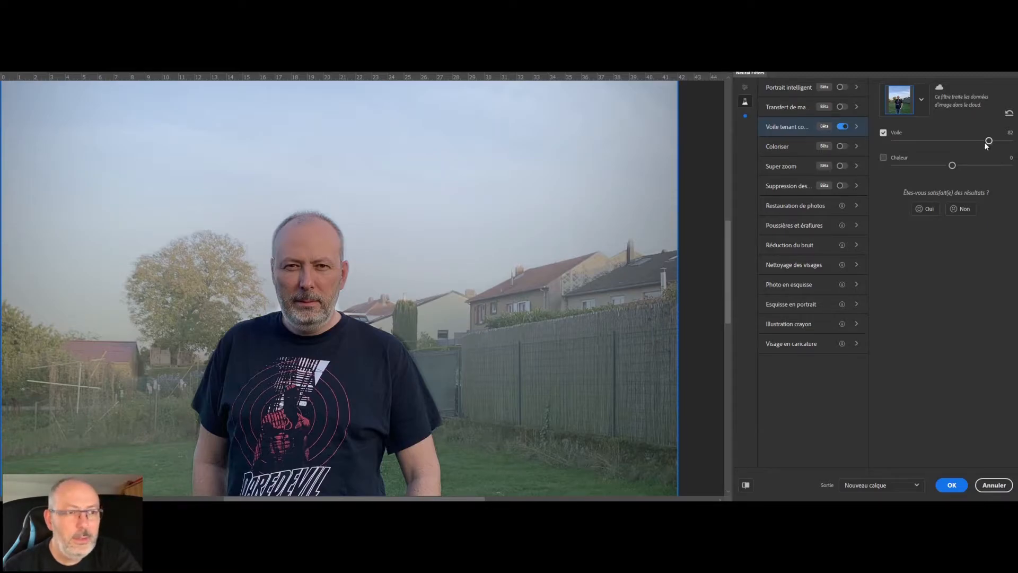
Disable Voile, try Chaleur at 31 on the background and disable it again
click(883, 133)
click(883, 158)
drag(953, 165, 990, 165)
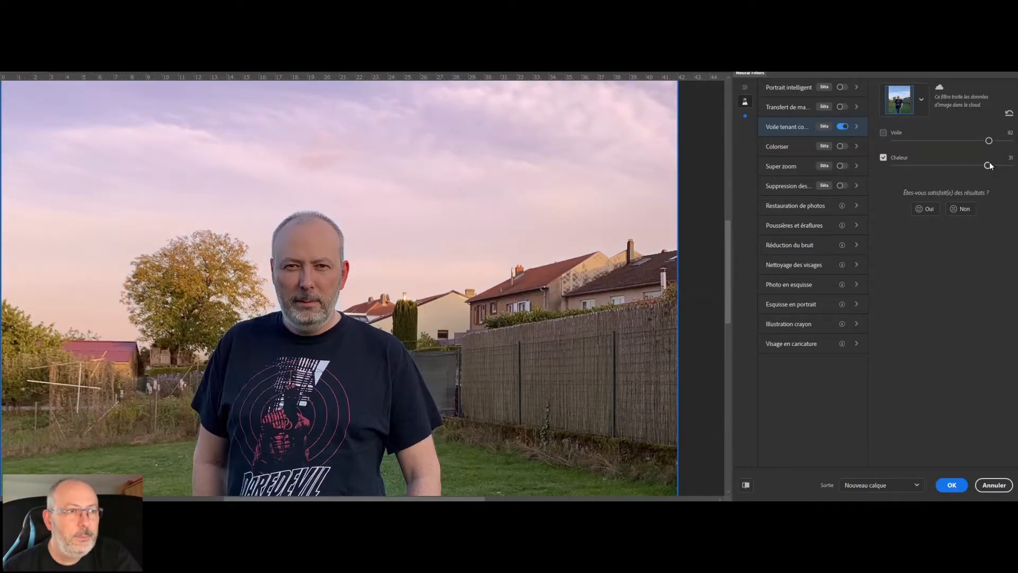
click(883, 158)
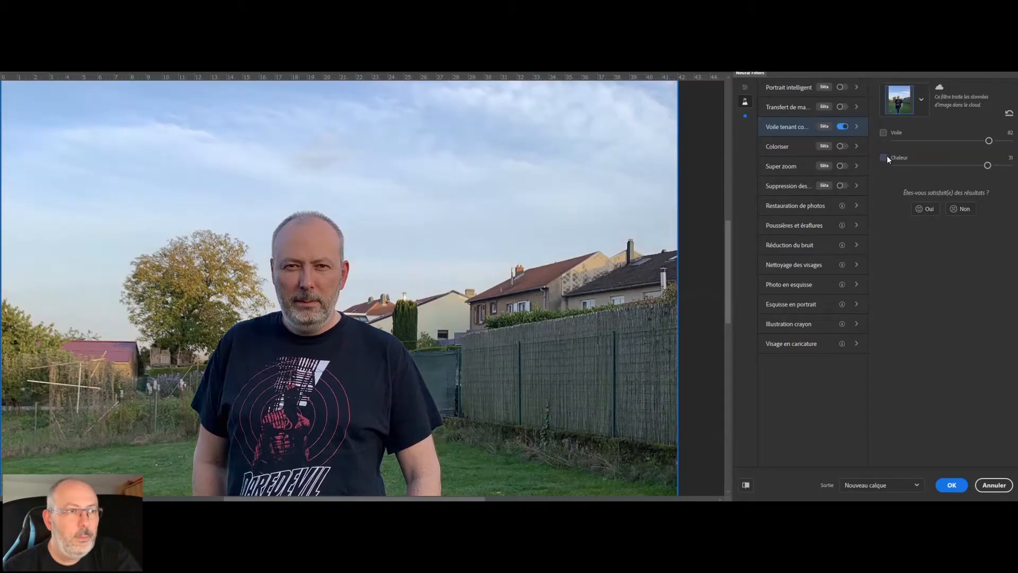
Switch to the Super zoom filter and enlarge the image to 4x
click(780, 168)
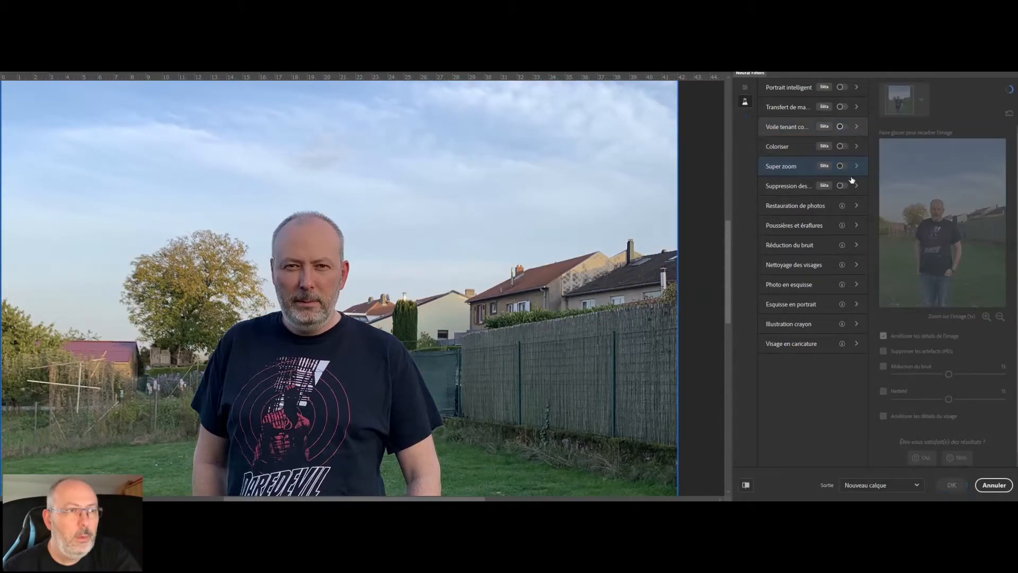
click(842, 166)
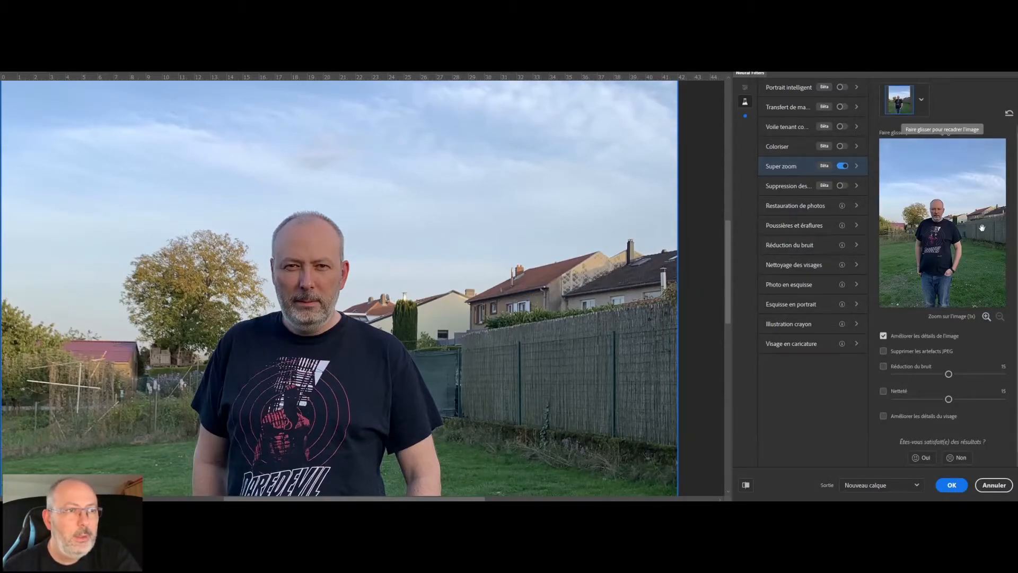
click(986, 317)
click(986, 317)
click(986, 317)
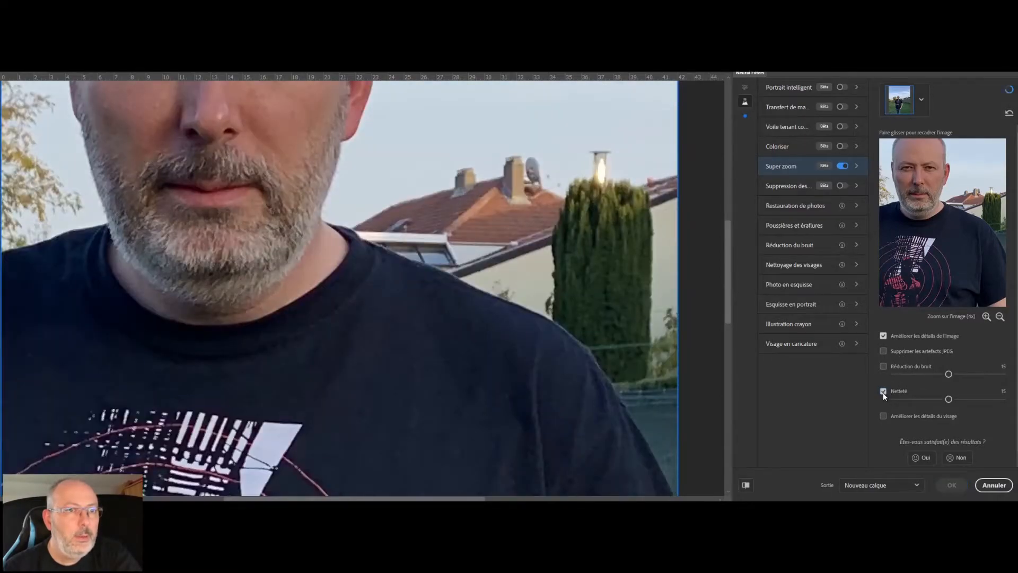
Enable Netteté at 15 for Super zoom and compare the enlarged image with the original
click(883, 391)
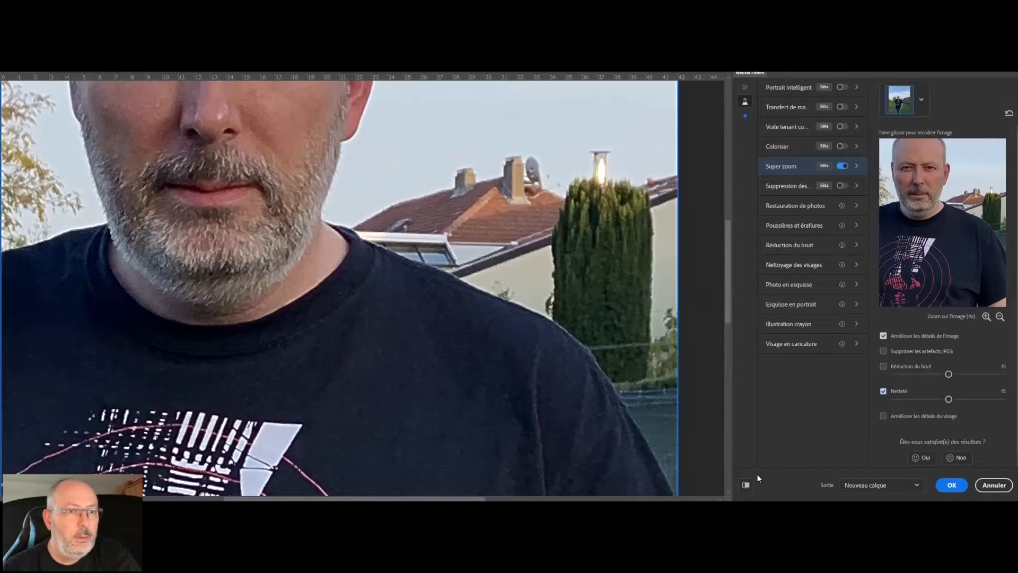
click(745, 485)
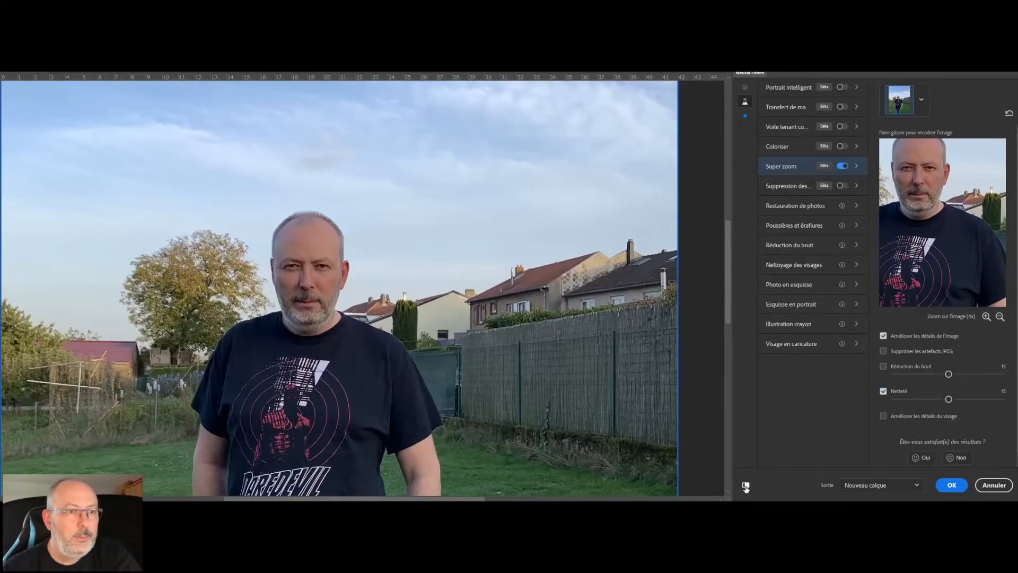
click(746, 485)
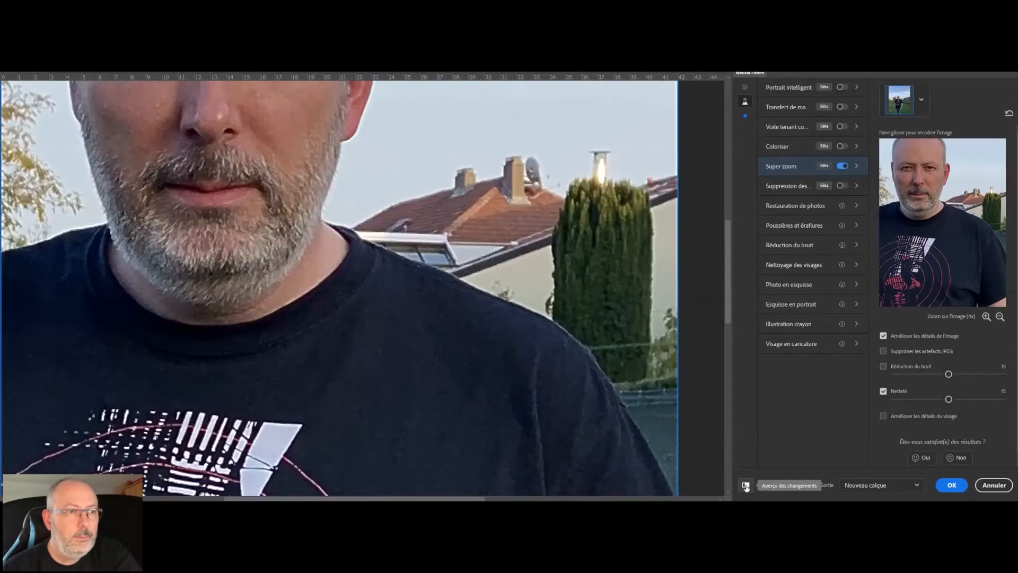
click(746, 485)
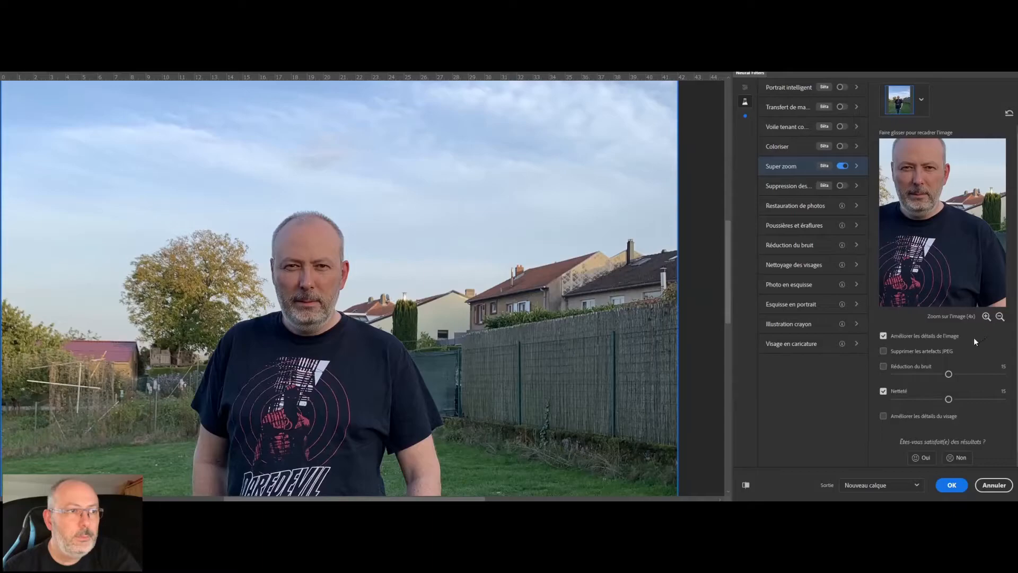
Raise Netteté to 24, enable Améliorer les détails du visage and check the enlargement against the original
drag(949, 399, 981, 400)
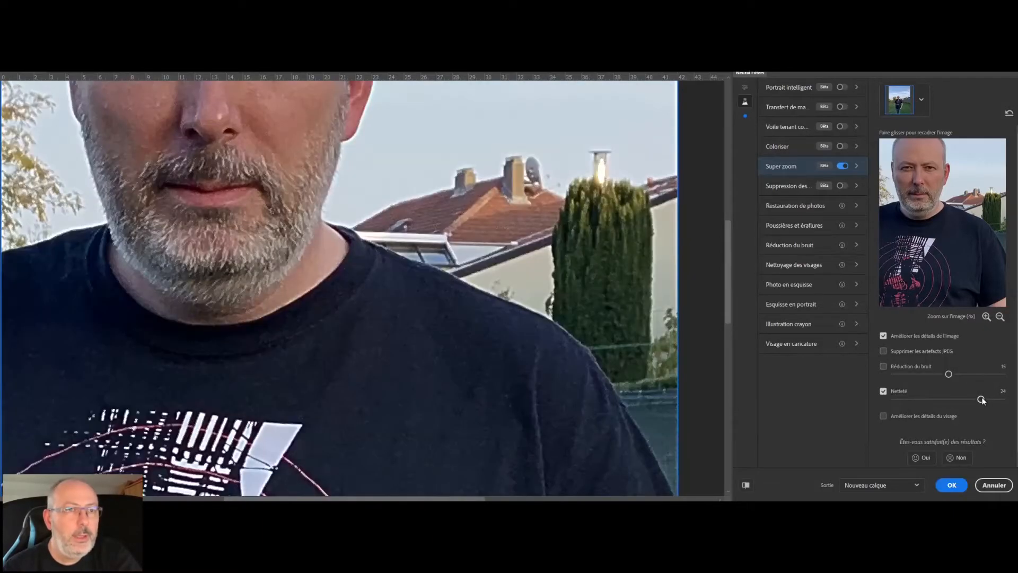
mouse_move(982, 399)
mouse_down()
mouse_move(938, 400)
mouse_move(975, 399)
mouse_up()
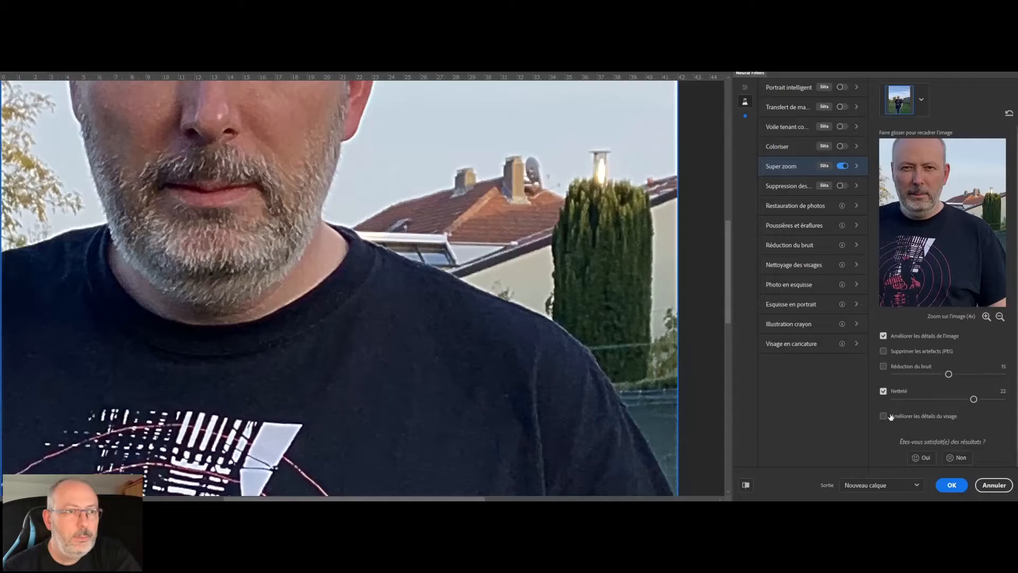
click(913, 416)
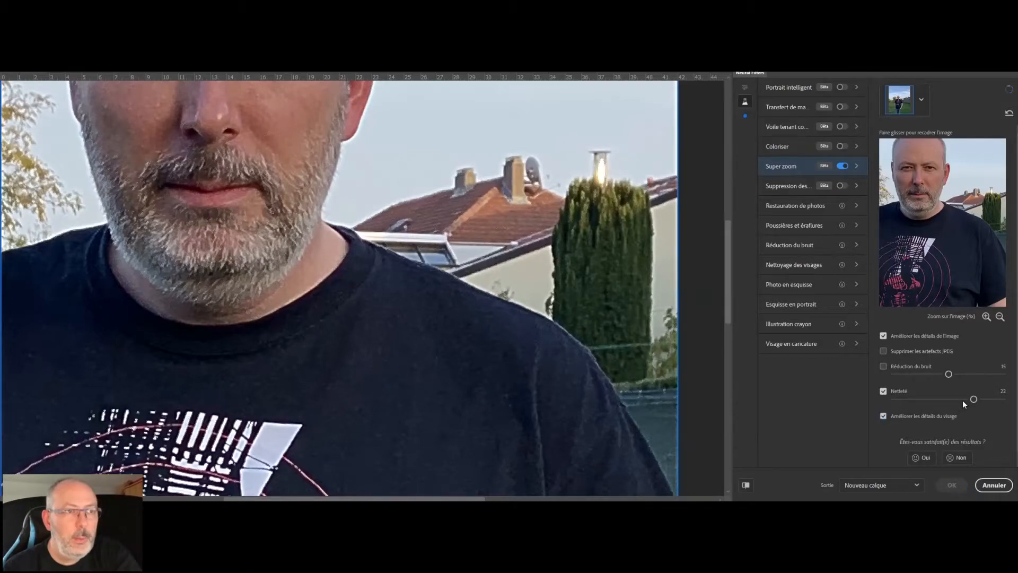
drag(974, 401, 981, 398)
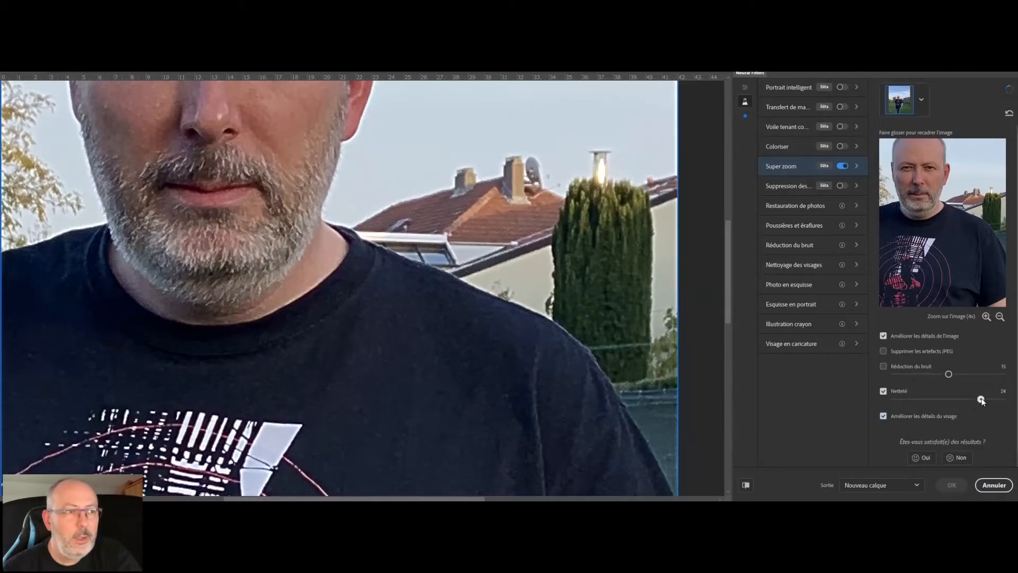
click(746, 485)
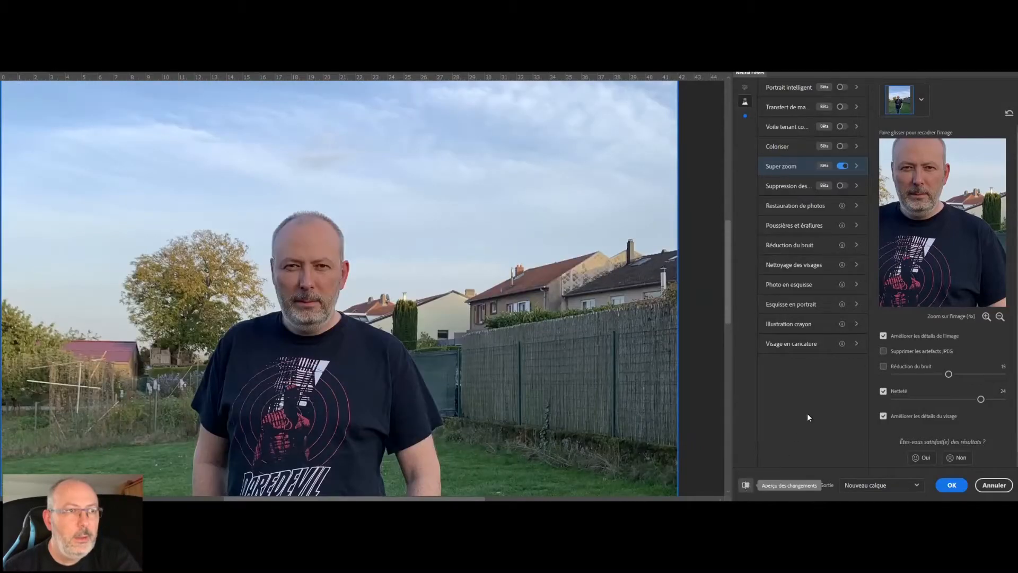
Zoom in on the man's face and compare the Super zoom enlargement with the original image
click(747, 485)
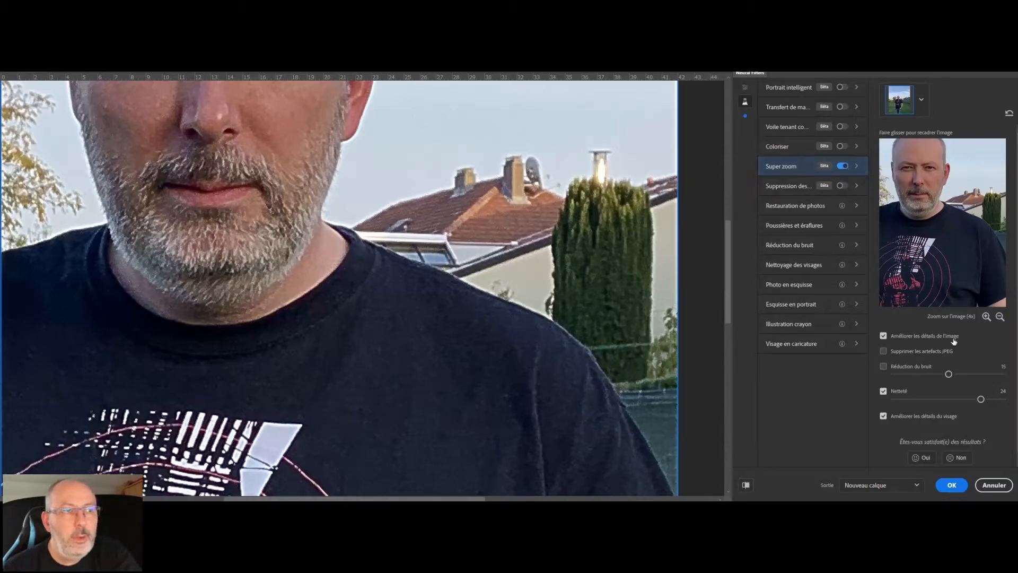
click(747, 485)
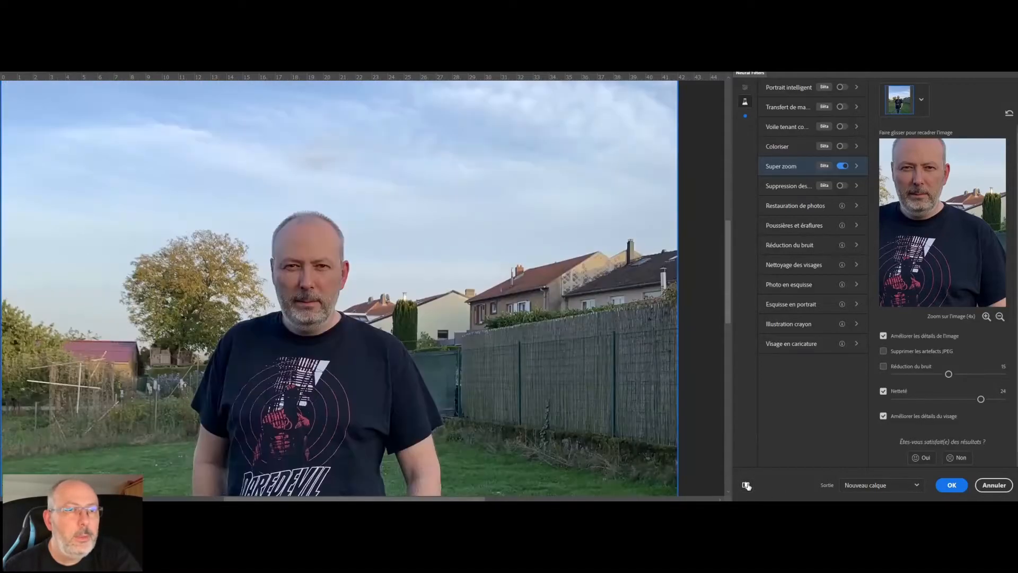
click(341, 276)
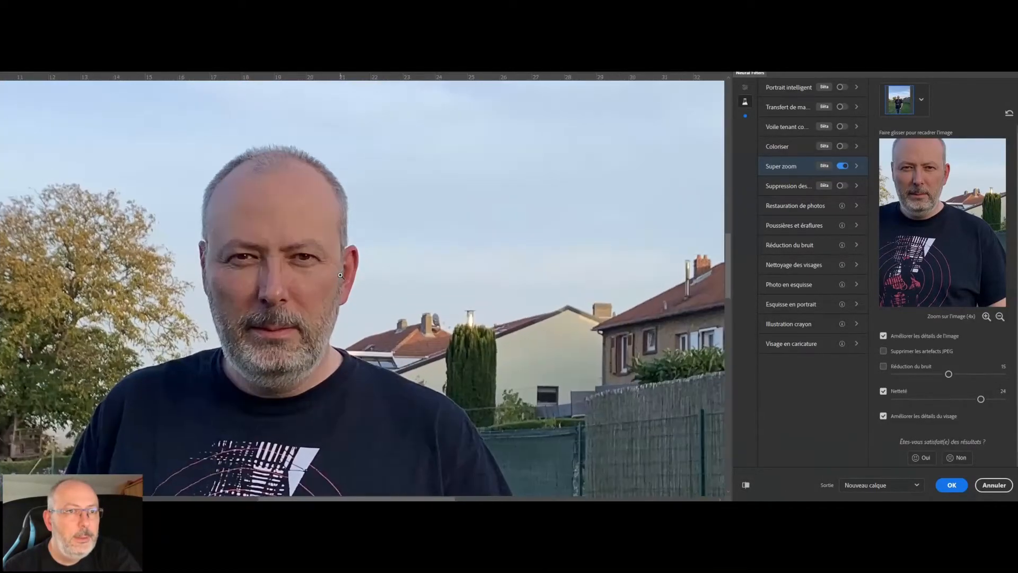
click(340, 275)
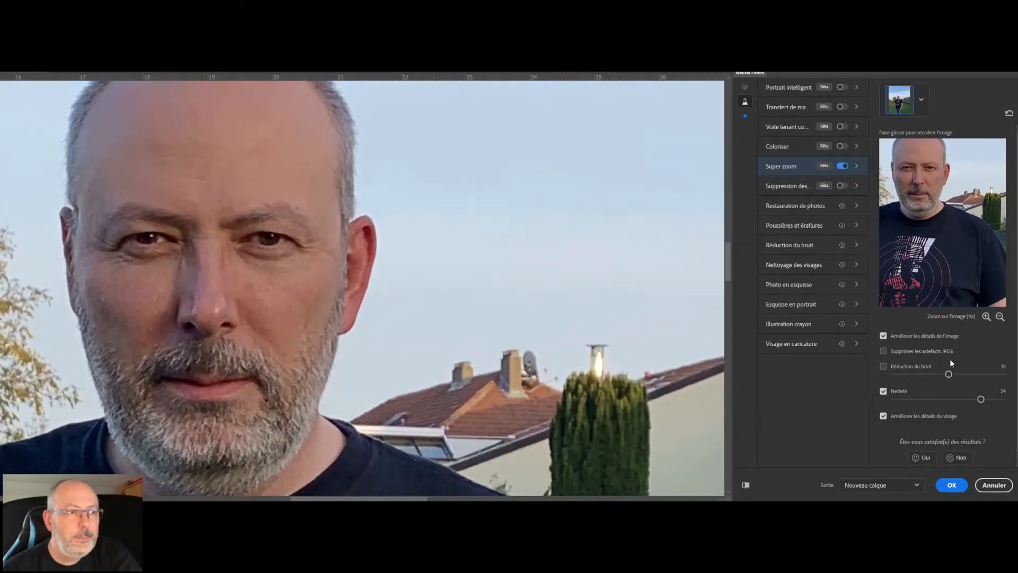
click(745, 485)
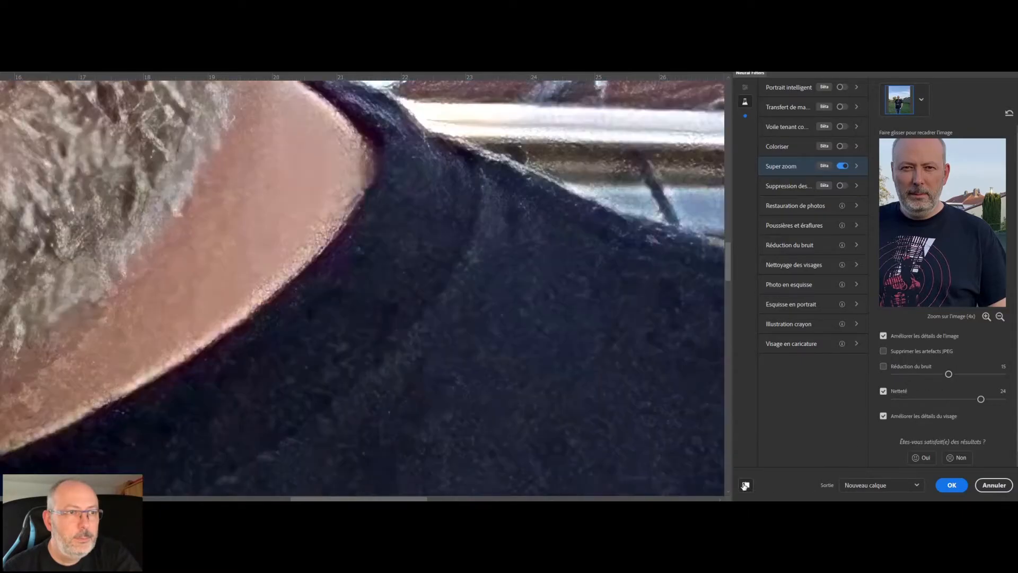
click(744, 485)
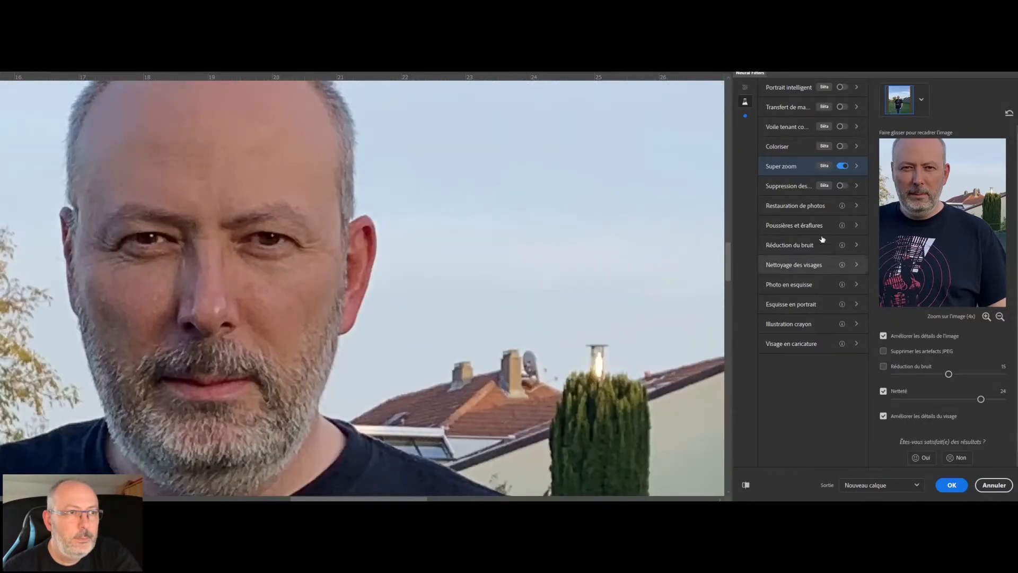
Disable the Super zoom filter and fit the whole photo in the preview
click(841, 166)
right_click(560, 290)
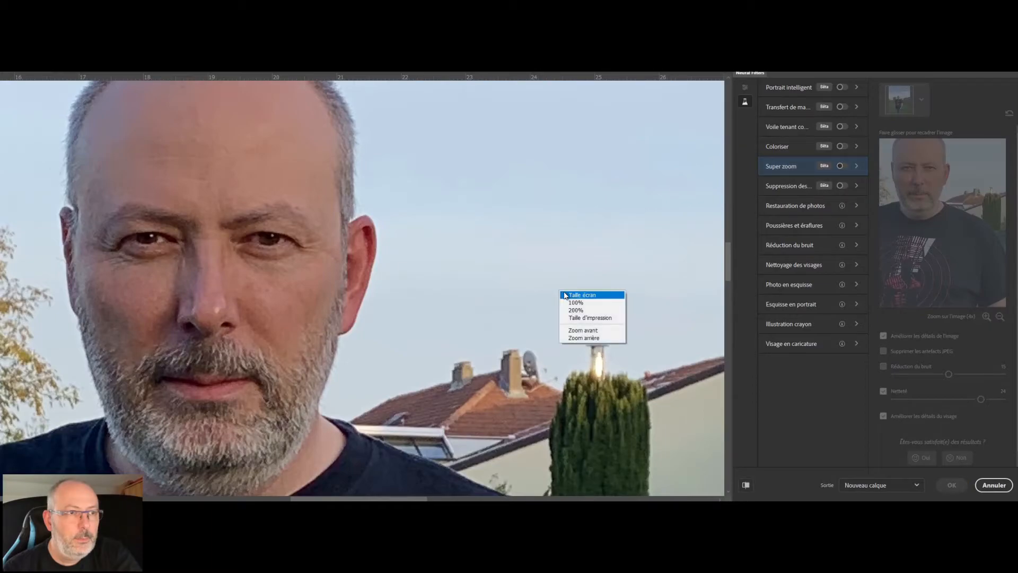
click(565, 295)
right_click(569, 304)
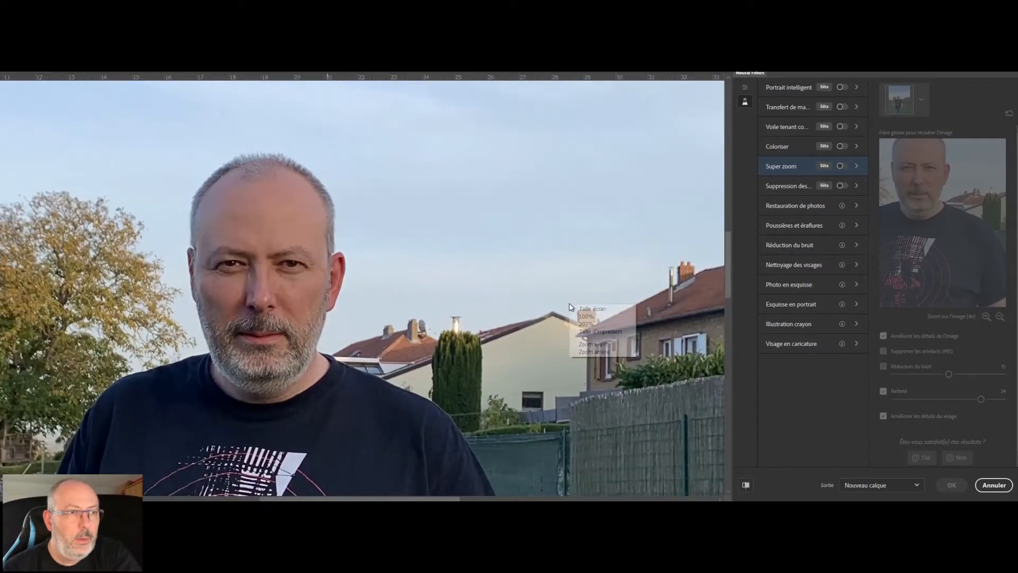
click(582, 309)
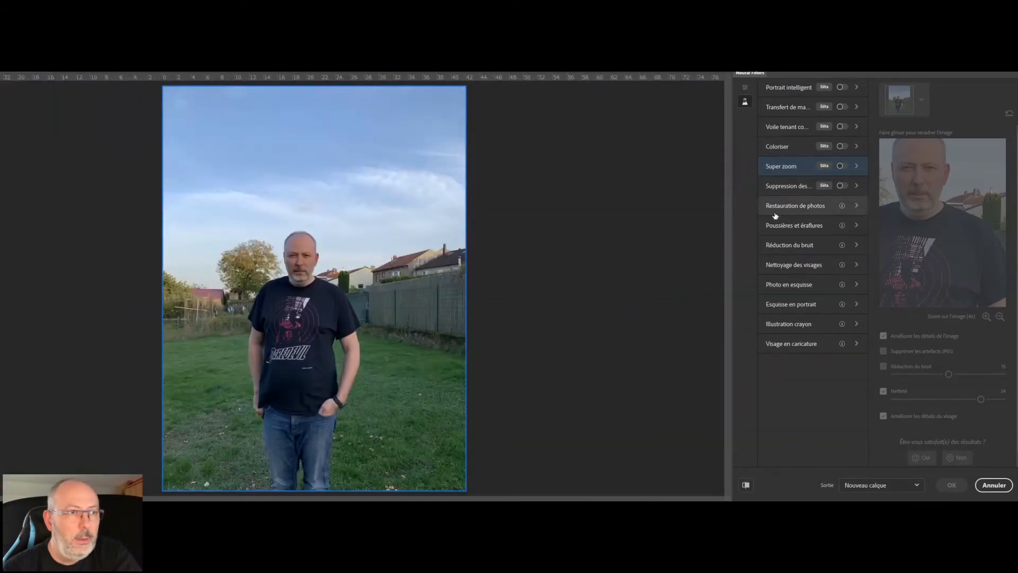
Try the artifact removal filter (Suppression des...), compare the face up close with the original, and disable the filter again
click(806, 188)
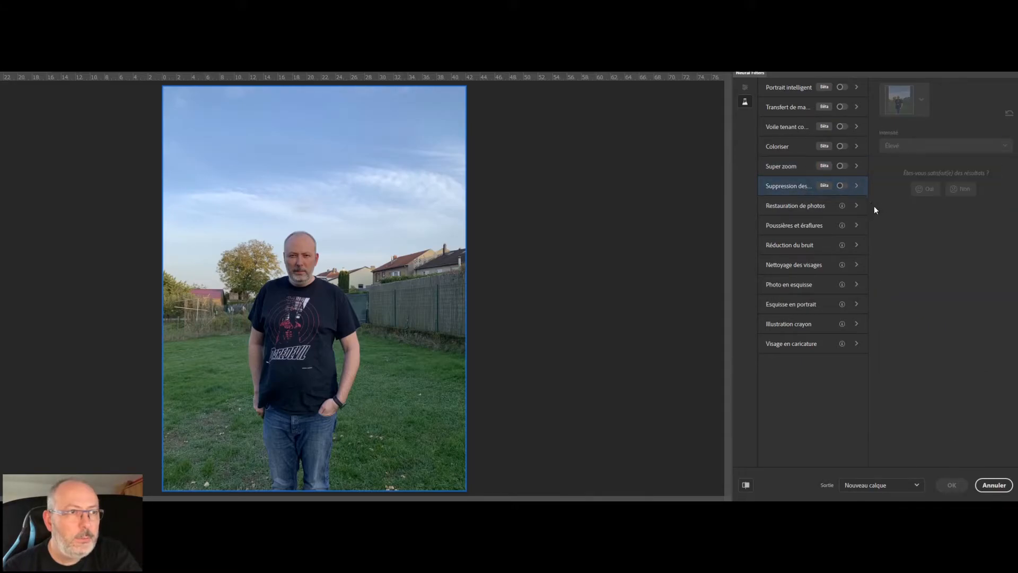
click(840, 186)
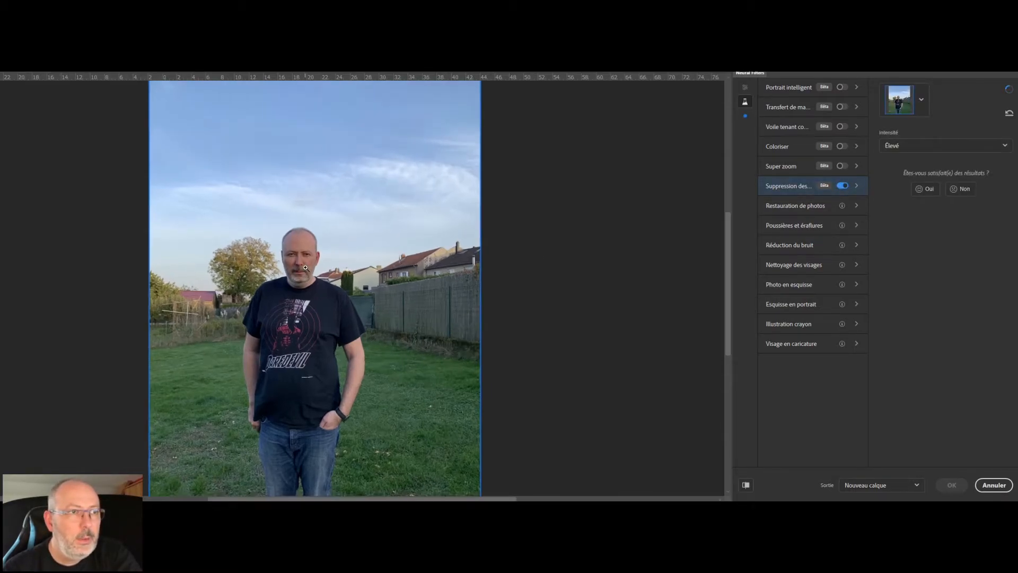
scroll(305, 267, up, 2)
scroll(305, 267, up, 3)
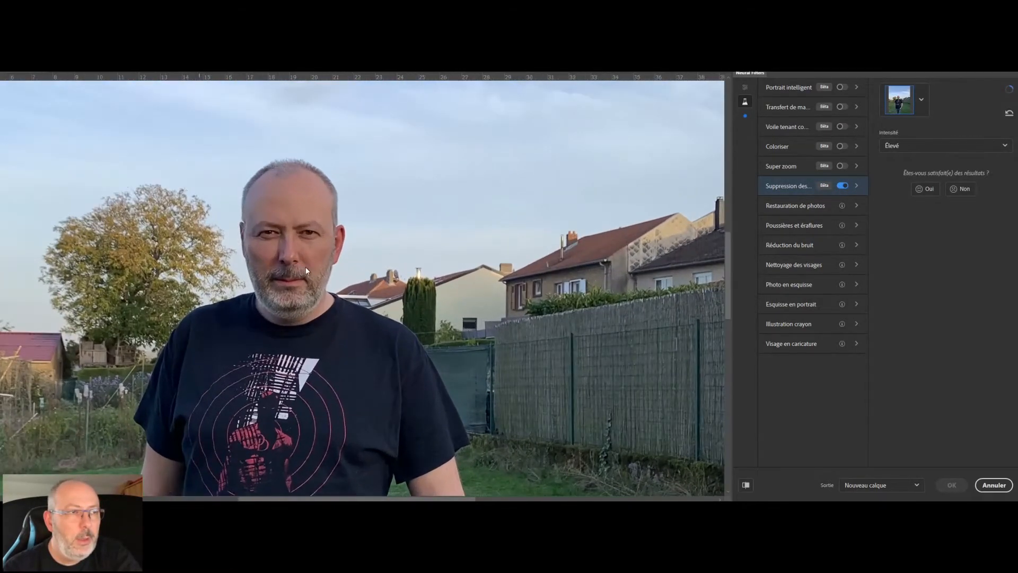
scroll(305, 267, up, 2)
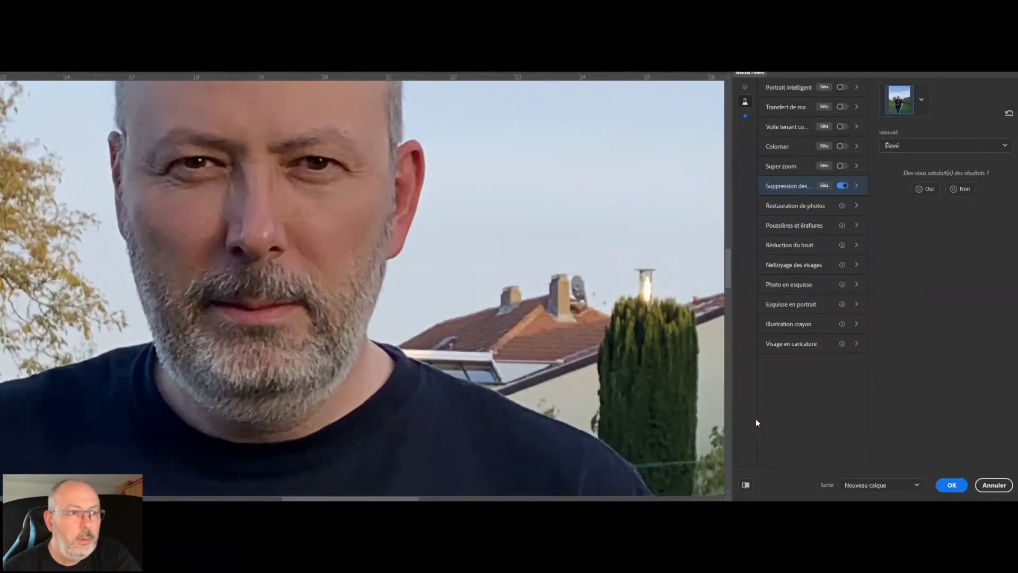
click(745, 486)
click(745, 486)
right_click(613, 285)
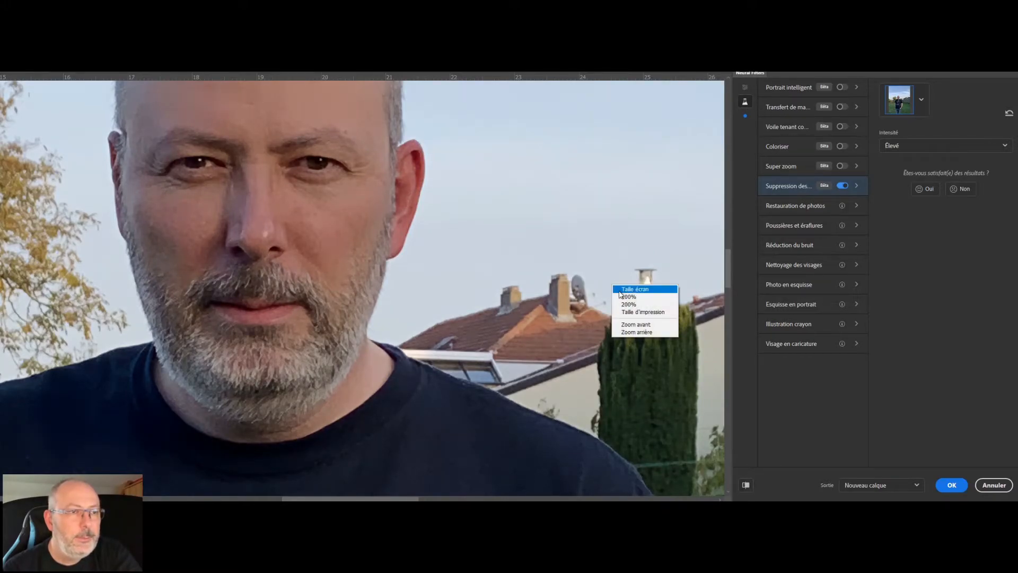
click(622, 289)
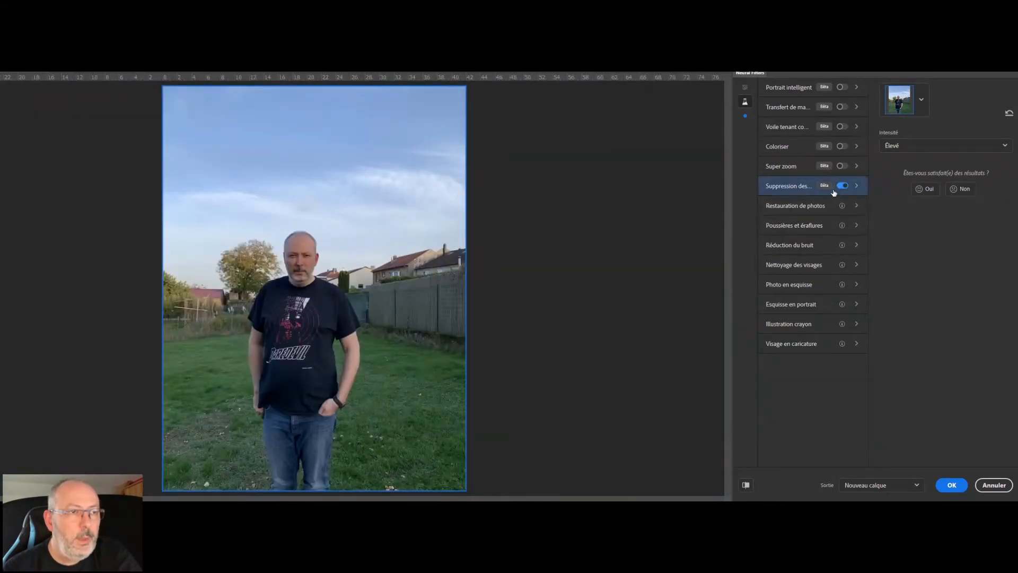
click(839, 186)
Examine the descriptions of the upcoming filters from Restauration de photos through Visage en caricature
click(807, 206)
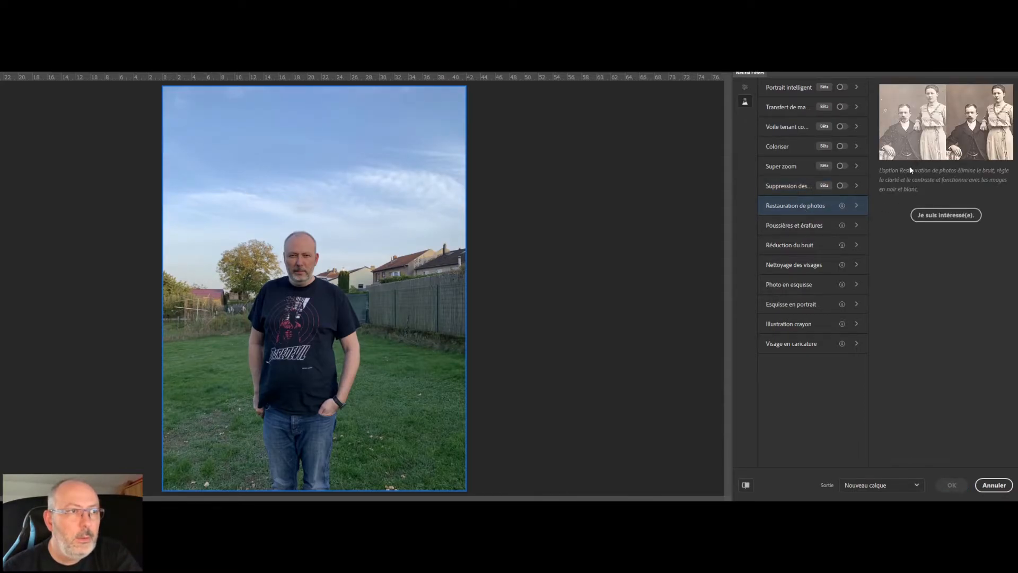
click(803, 225)
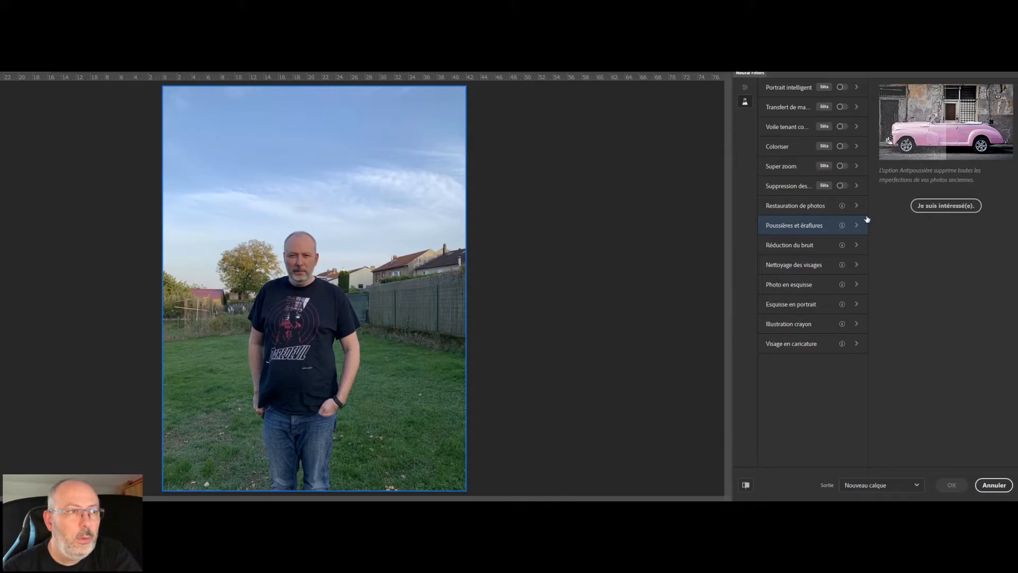
click(821, 245)
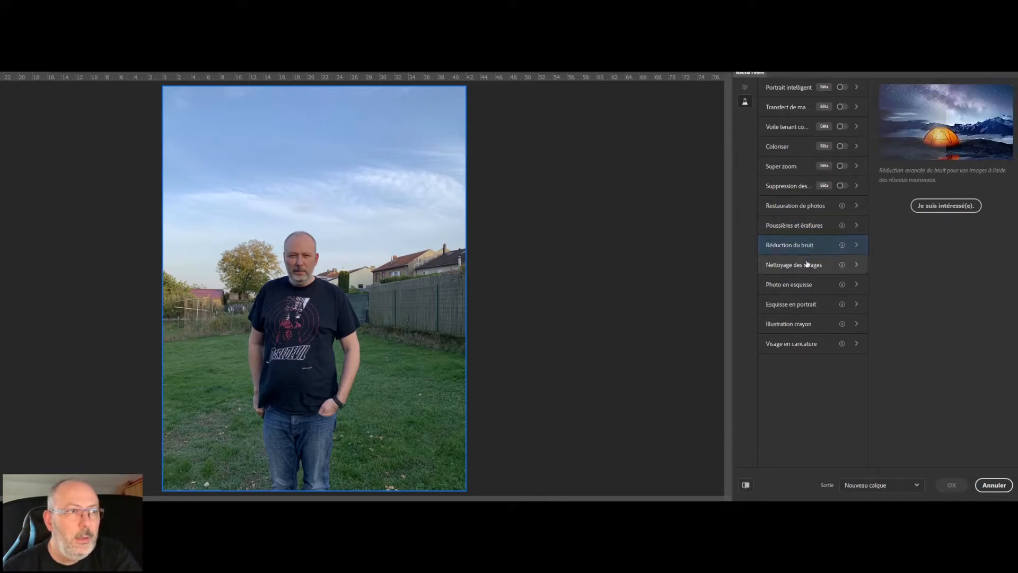
click(805, 268)
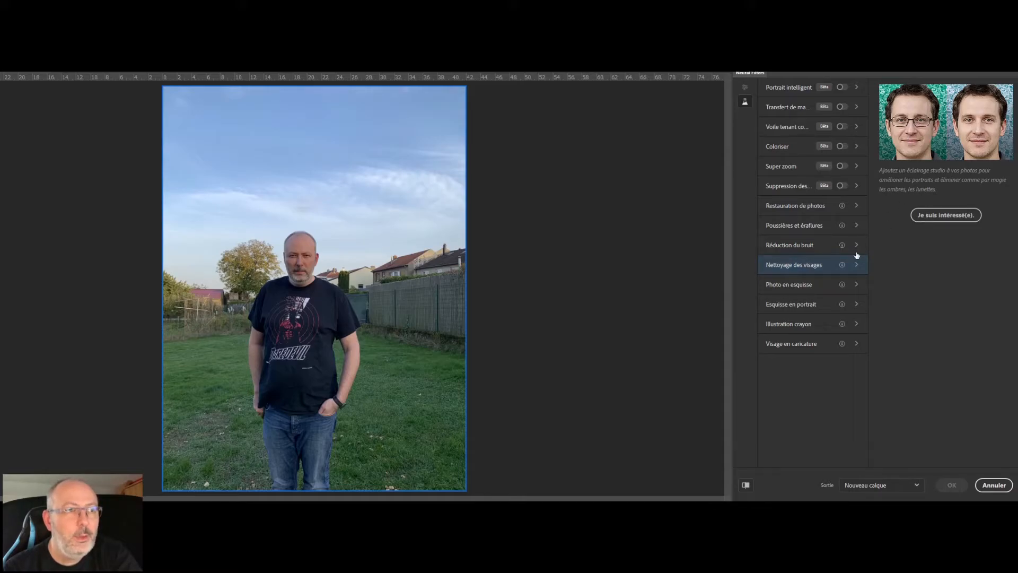
click(808, 288)
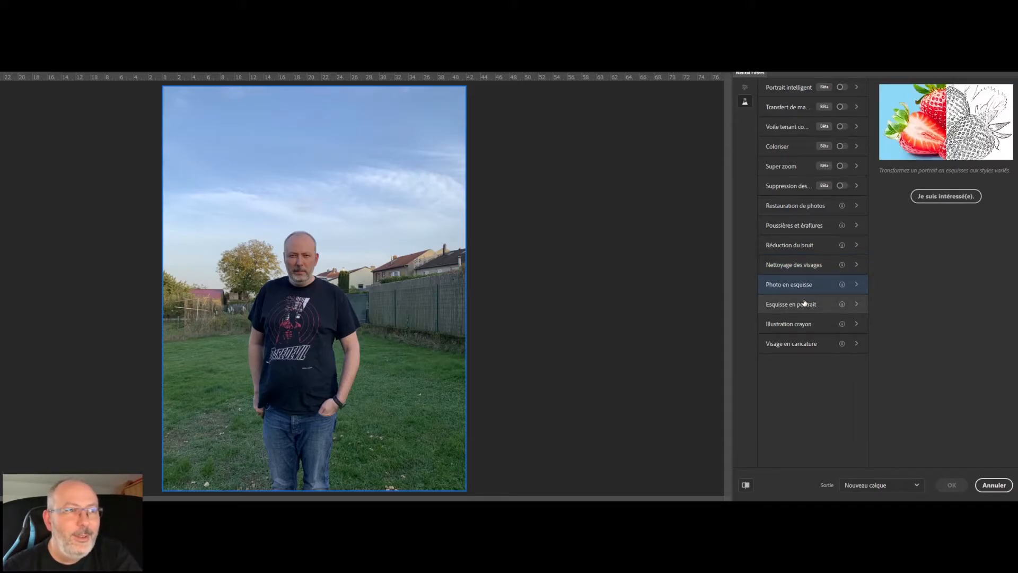
click(804, 303)
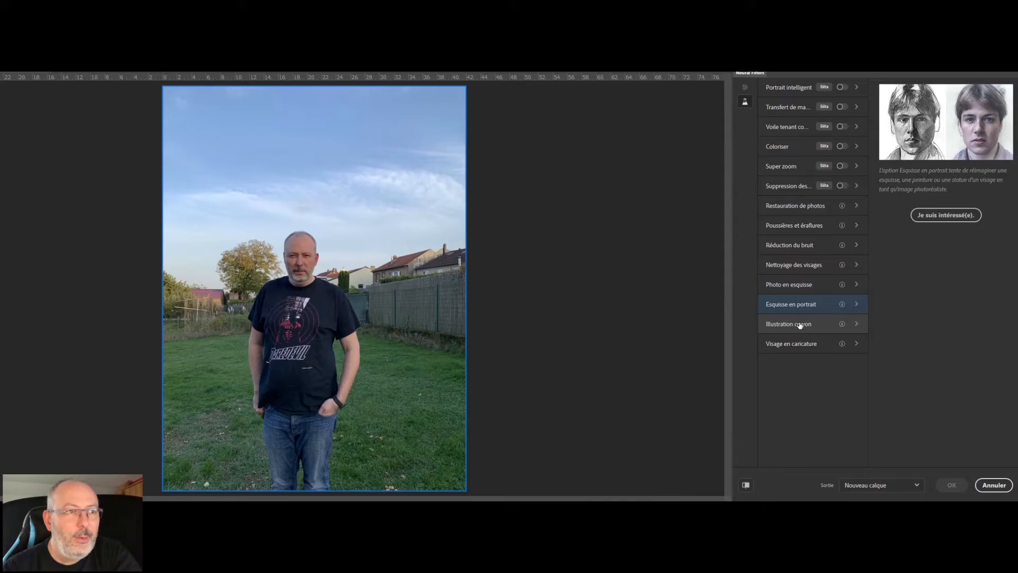
click(800, 325)
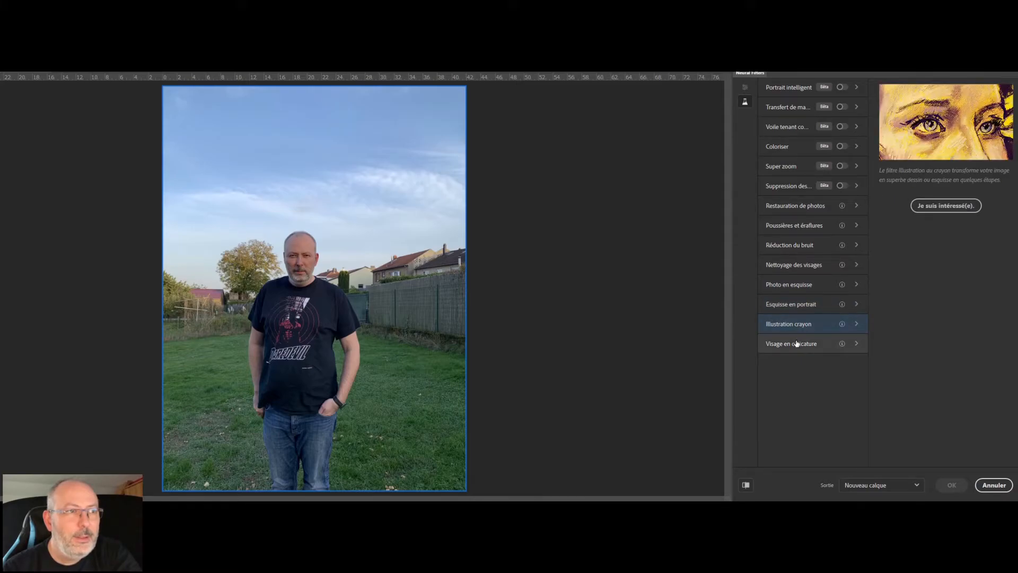
click(796, 345)
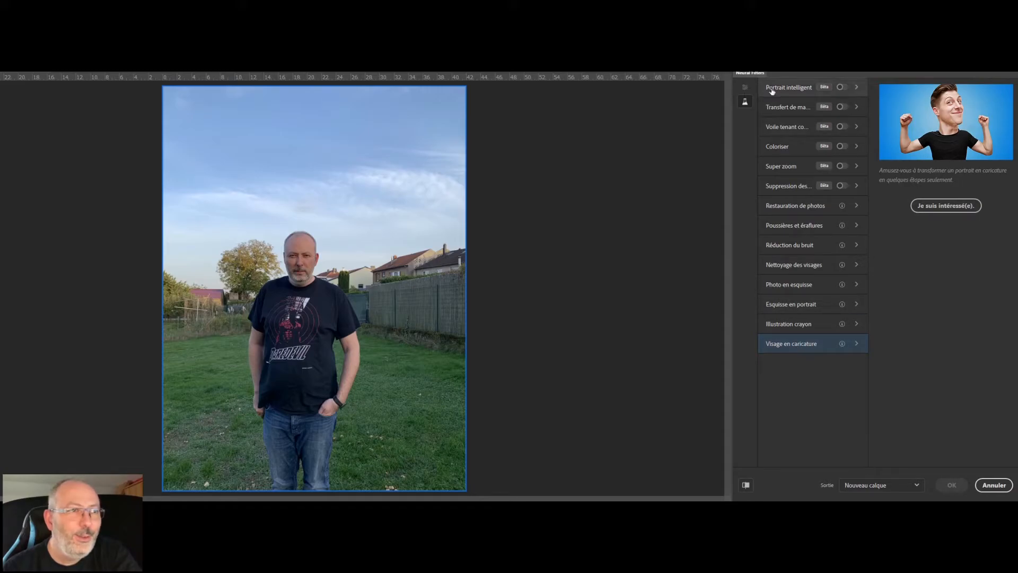
Enable Transfert de style and try the colourful face, glowing red figure and abstract collage styles on the photo
click(746, 89)
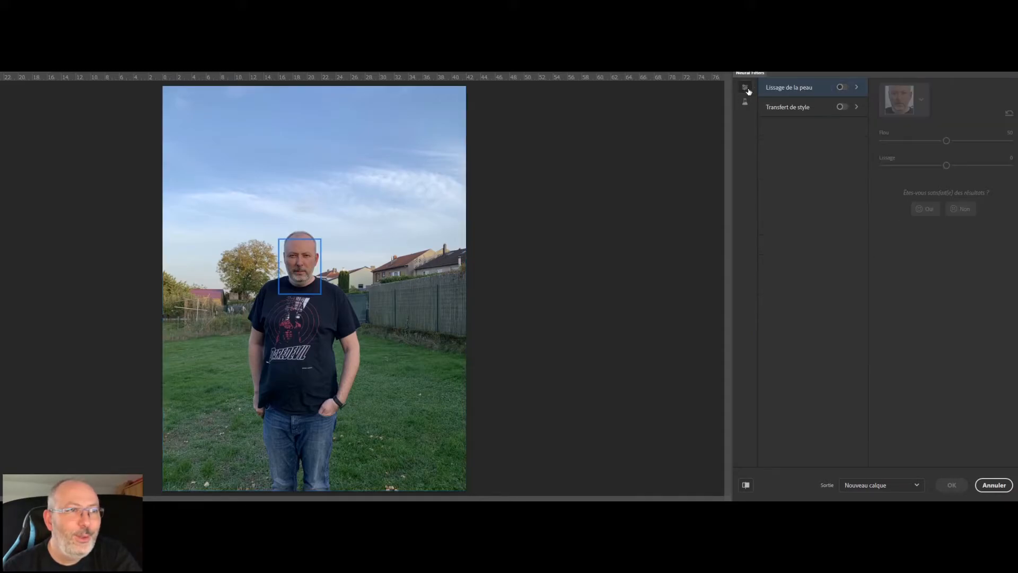
click(797, 109)
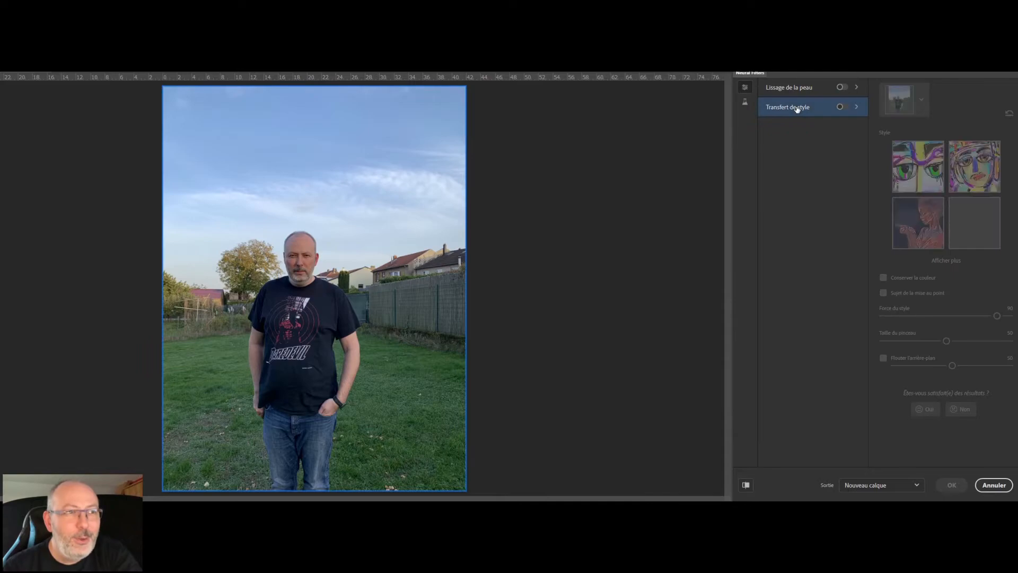
click(843, 107)
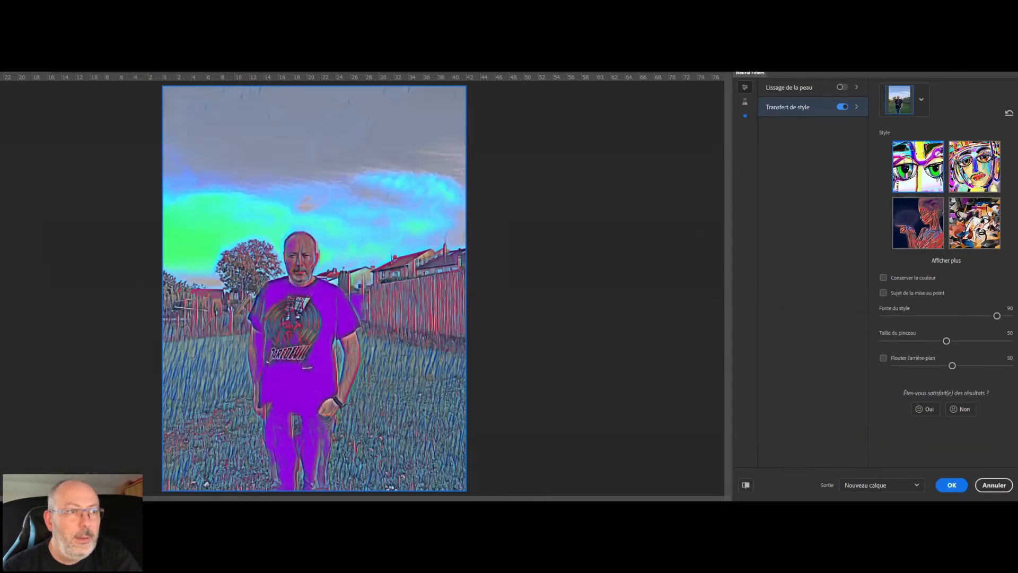
click(973, 177)
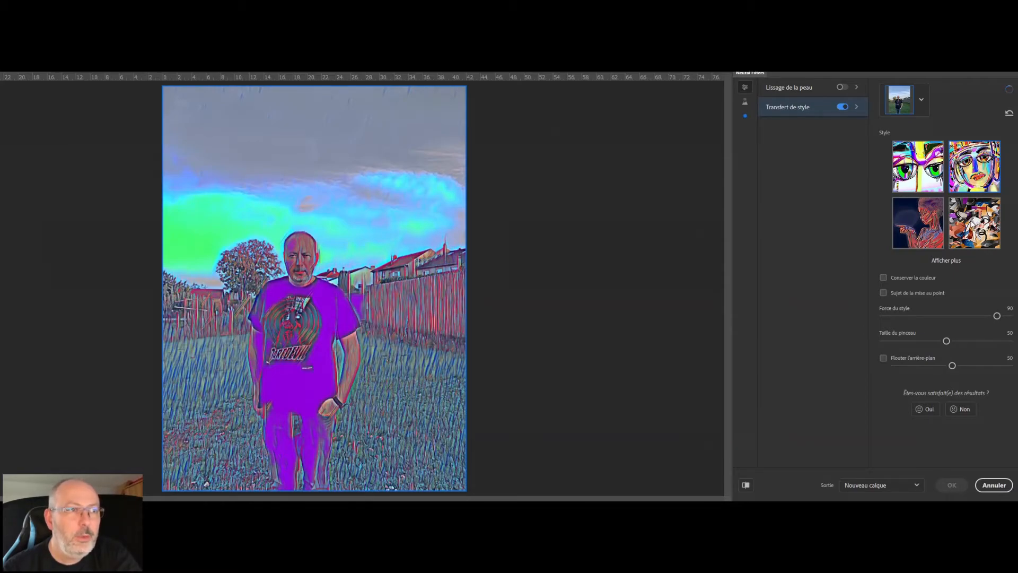
click(973, 224)
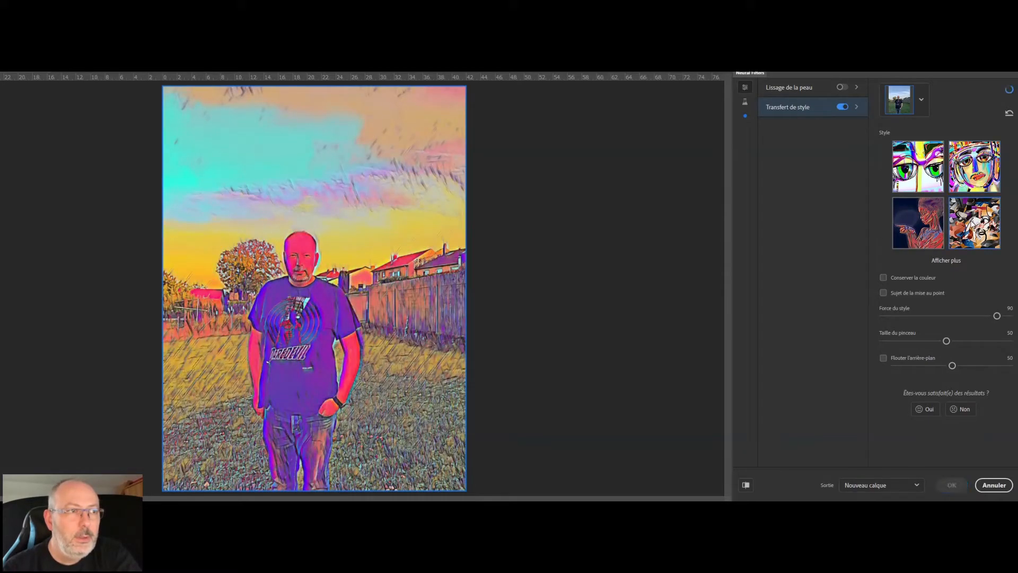
click(924, 221)
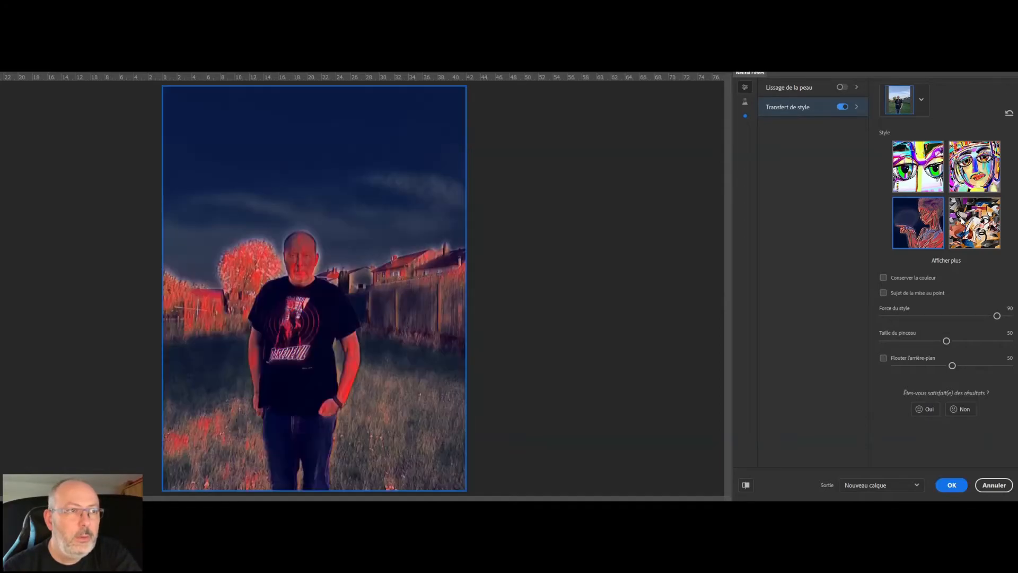
click(962, 220)
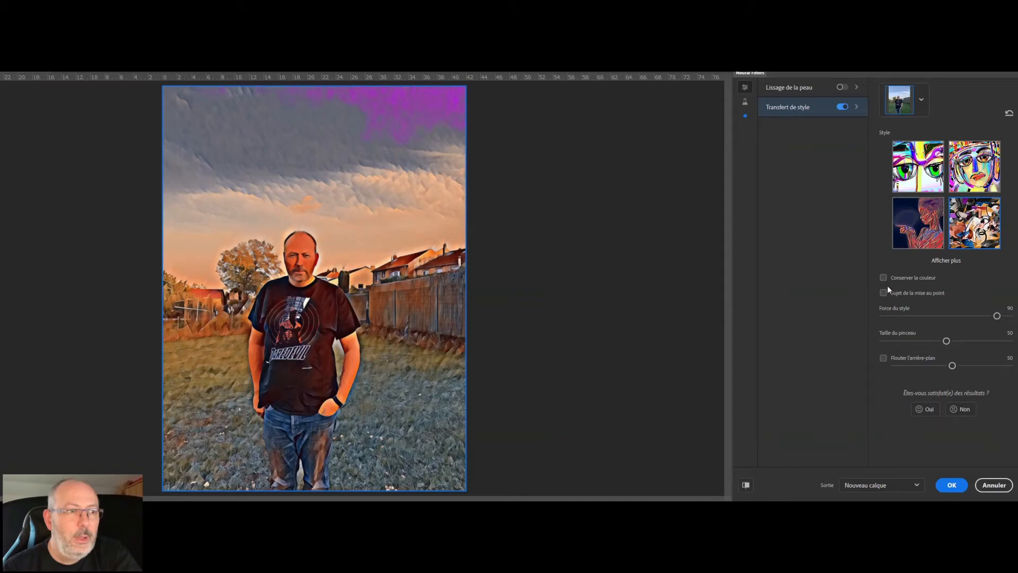
Disable Transfert de style and leave Neural Filters without applying anything
click(841, 108)
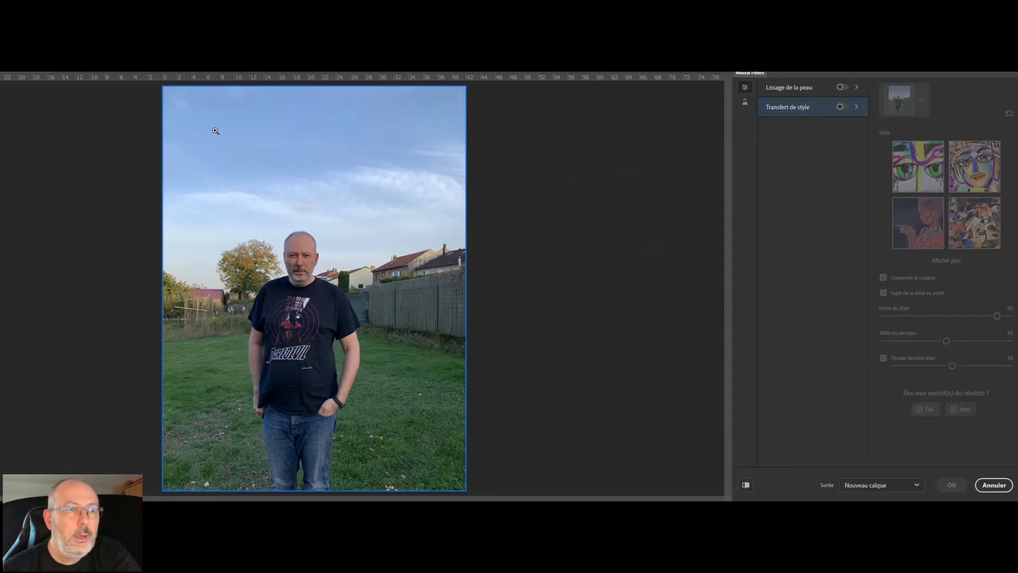
click(994, 485)
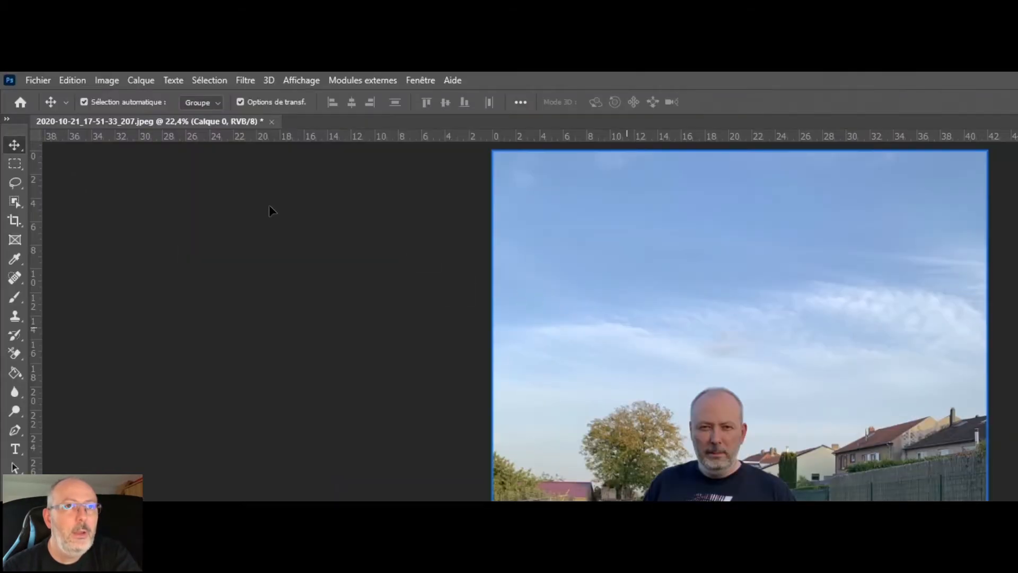
Deselect the photo's layer and open Remplacement du ciel
click(90, 215)
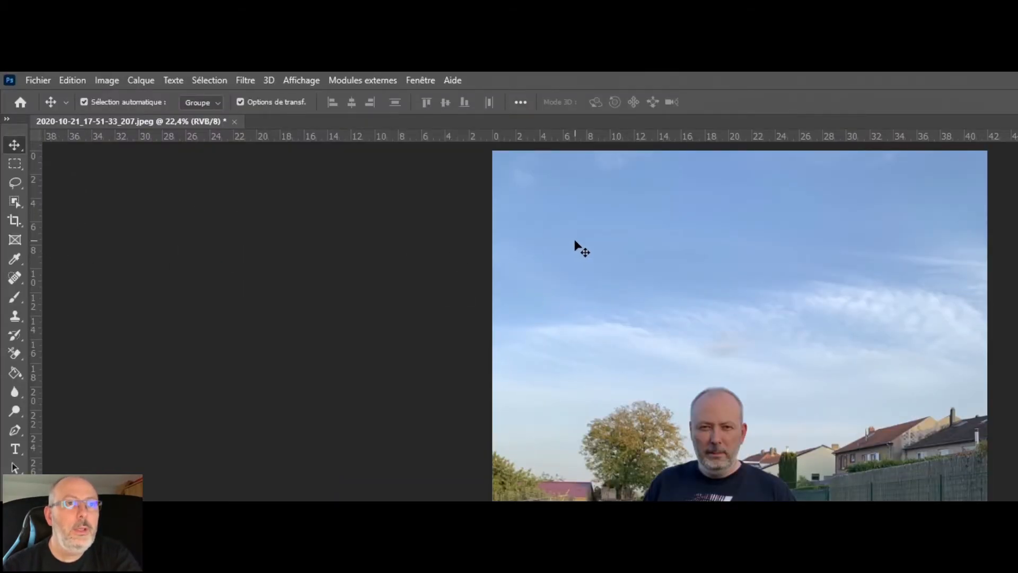
click(74, 79)
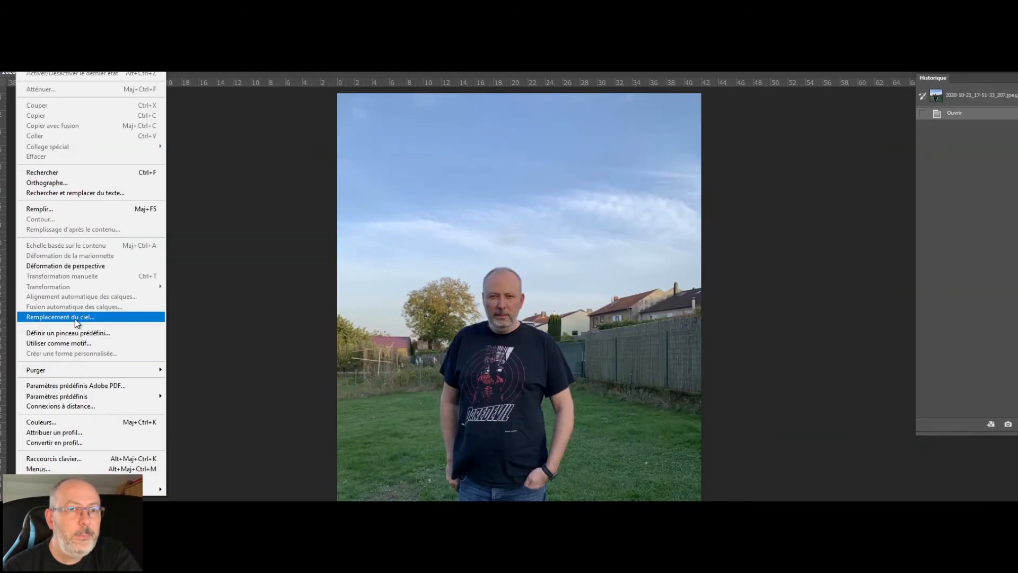
click(77, 316)
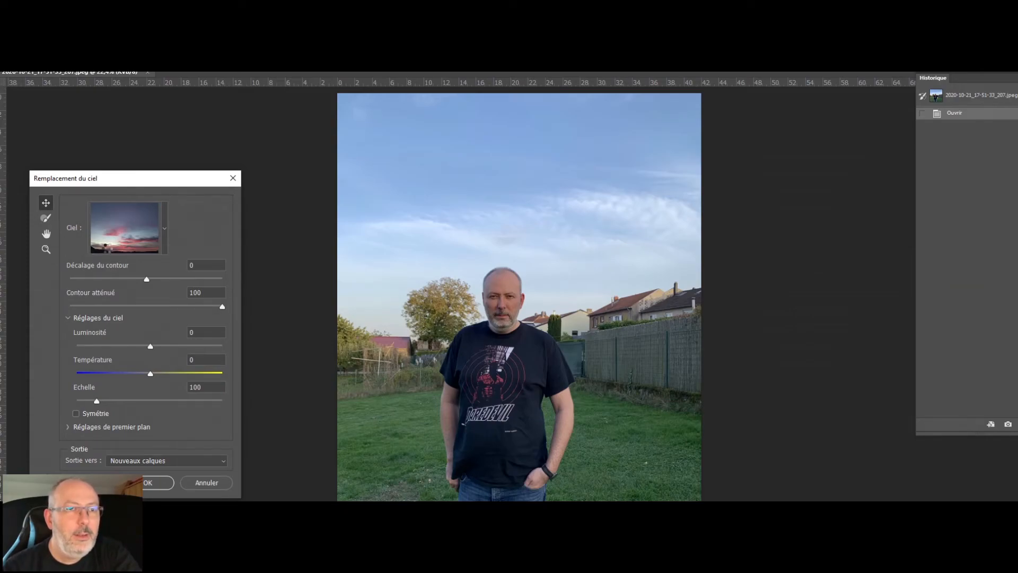
Try the two Ciels bleus presets with scattered white clouds as the photo's replacement sky
click(164, 227)
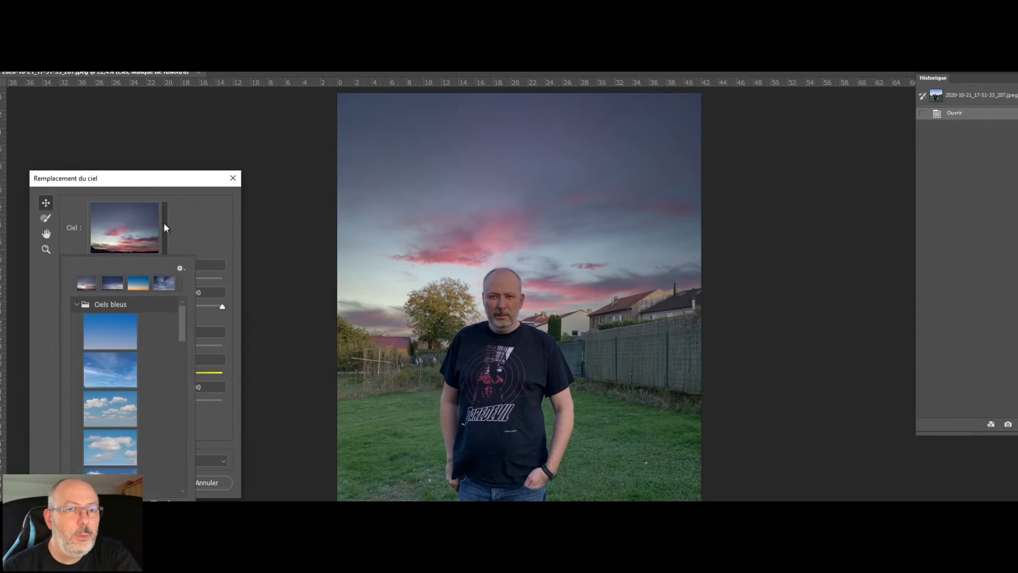
click(111, 406)
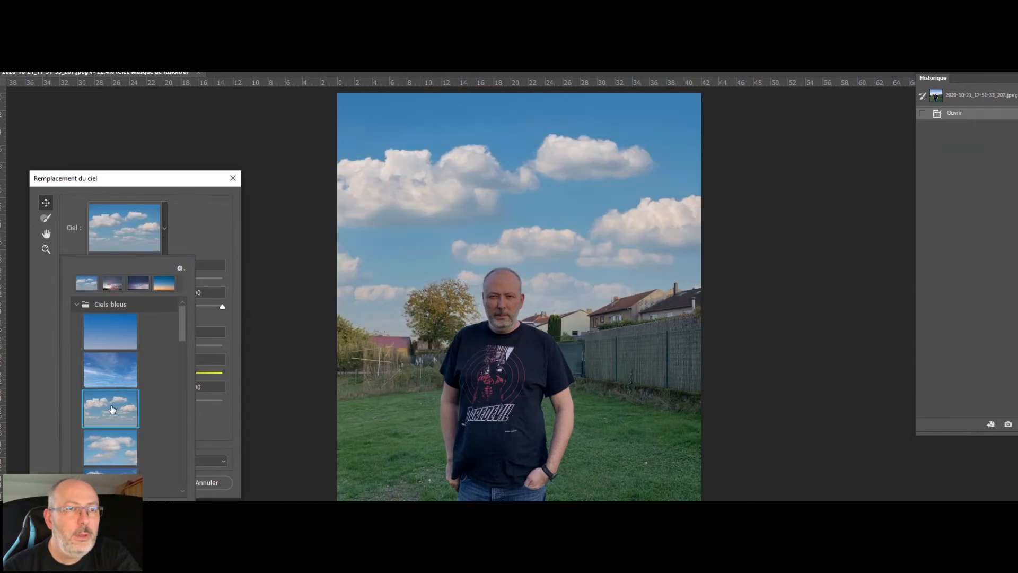
click(118, 452)
Preview the pink streaked sunset sky and apply the darker purple sunset with the glowing orange centre as the replacement sky
scroll(122, 445, down, 2)
drag(182, 361, 181, 404)
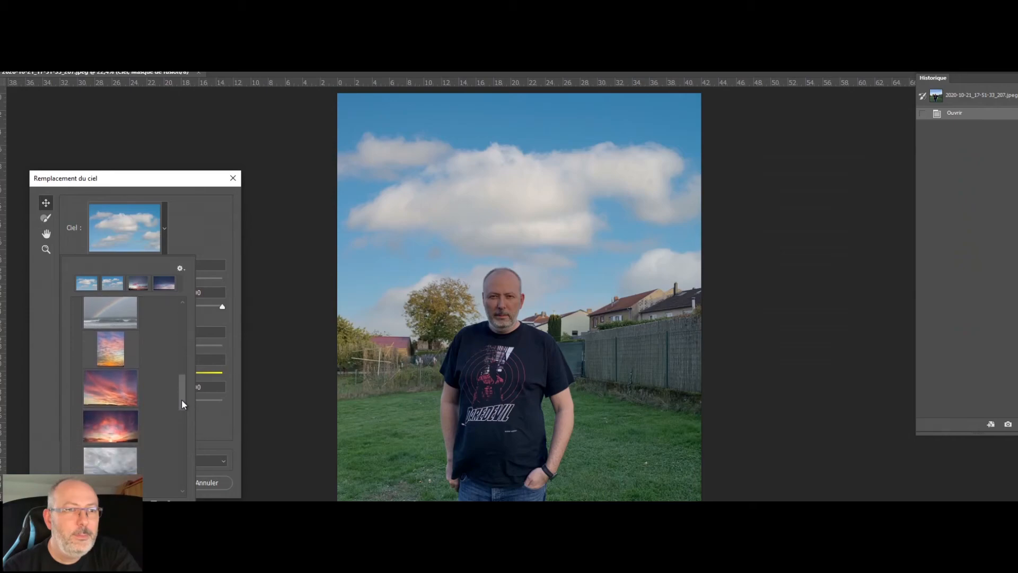
click(125, 393)
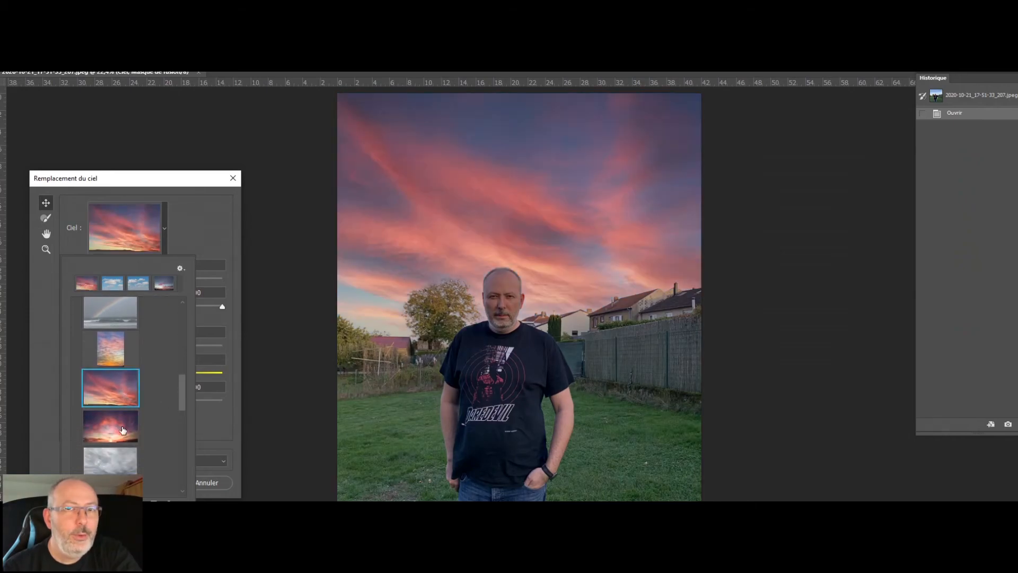
click(122, 430)
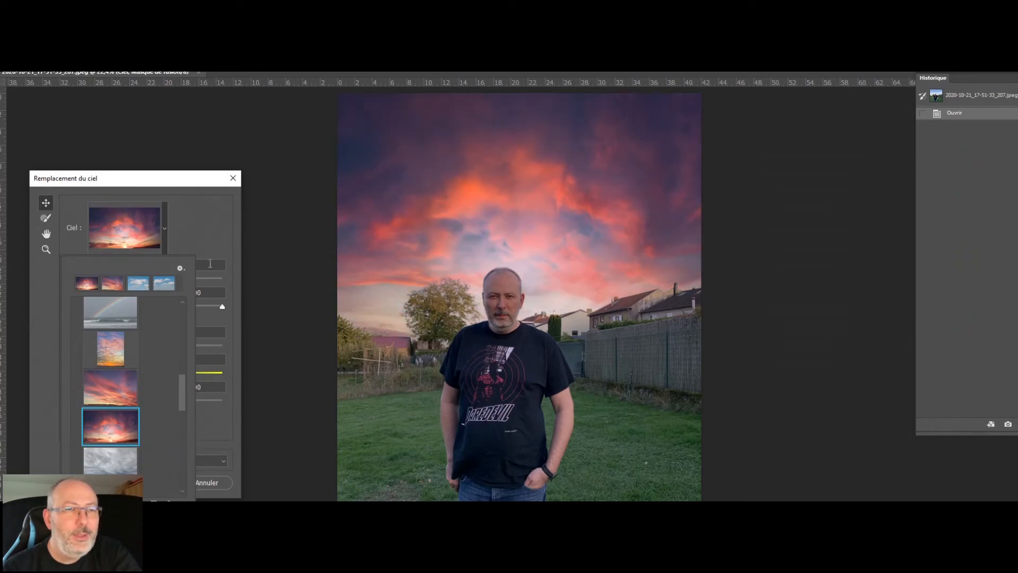
click(211, 249)
click(152, 483)
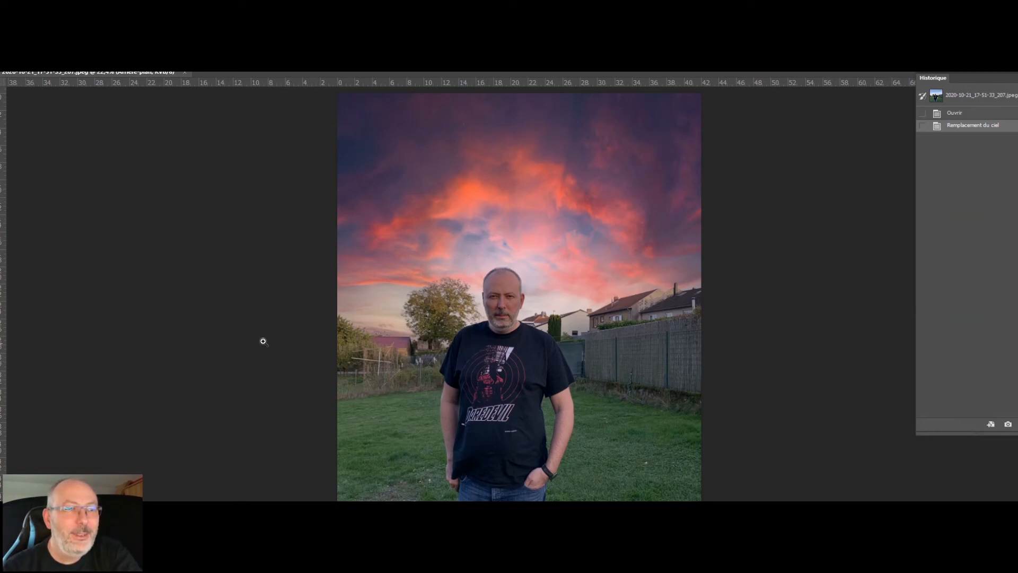
Examine up close how the new sky blends around the tree branches and the man's head
drag(456, 313, 456, 313)
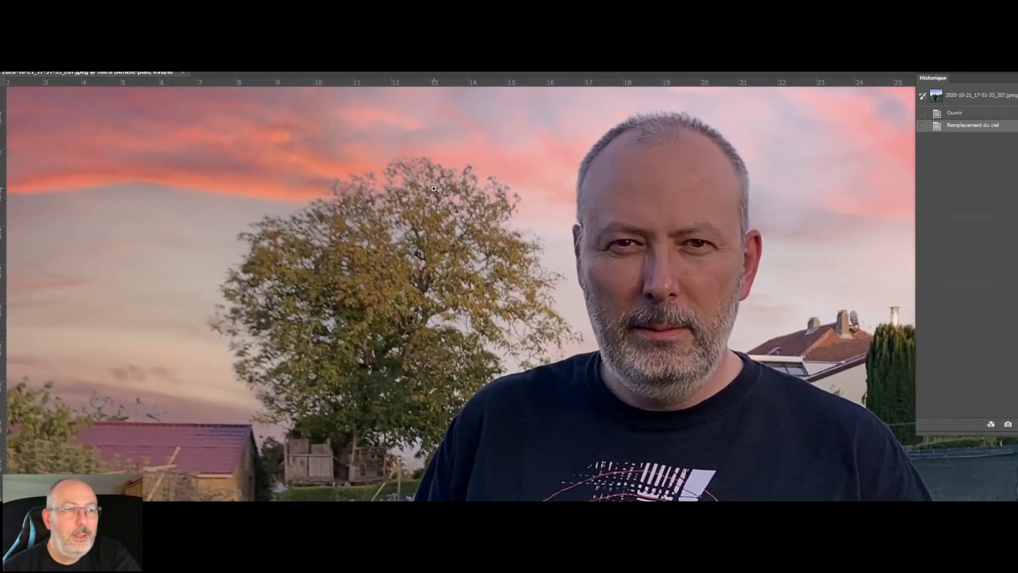
right_click(394, 255)
click(406, 262)
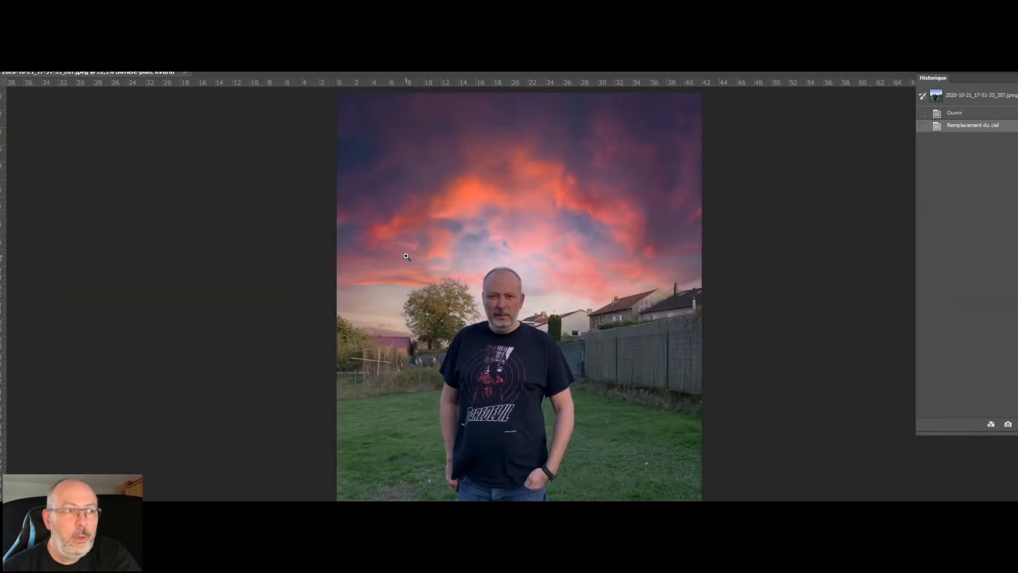